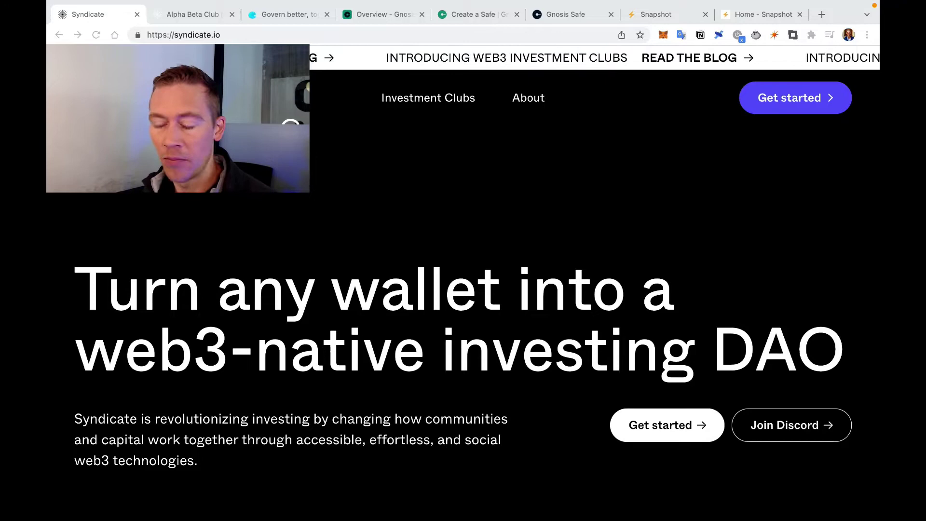
Step: Switch to the Aragon site to compare it with Syndicate
scroll(463, 290, "down", 4)
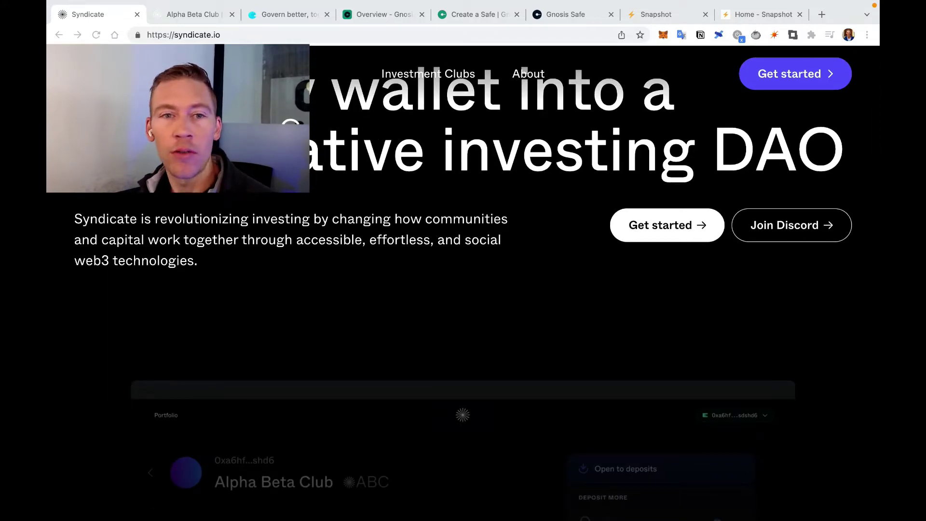
scroll(463, 289, "up", 4)
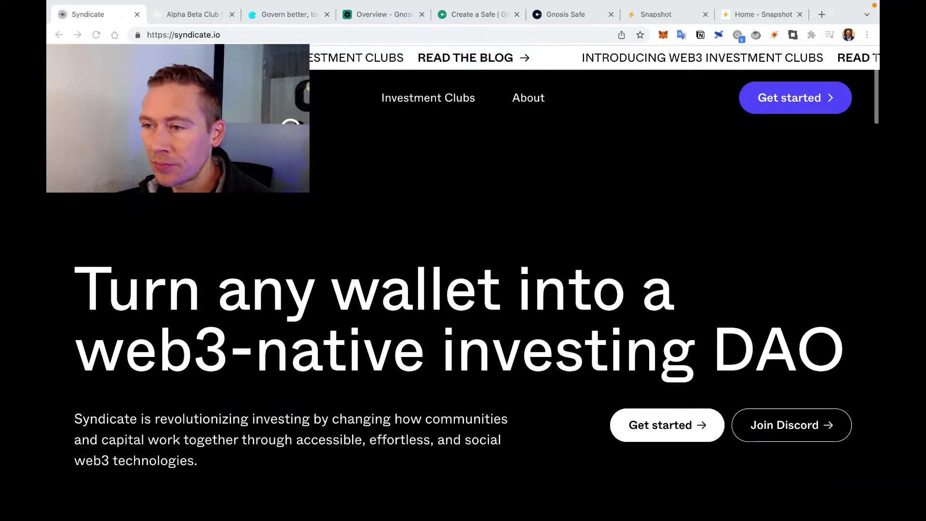
left_click(277, 15)
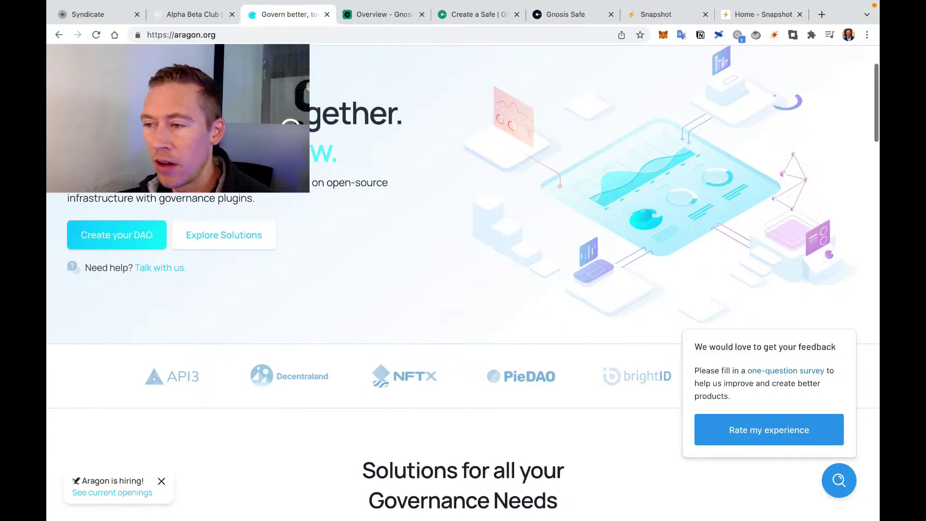
scroll(316, 159, "up", 2)
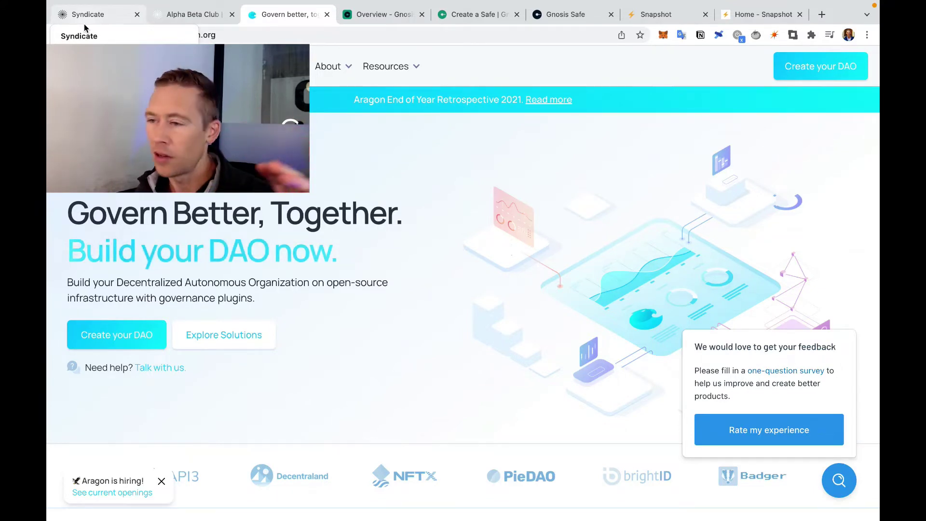
Step: Return to Syndicate's landing page and scroll down to the 'Transform any wallet' feature columns
left_click(123, 21)
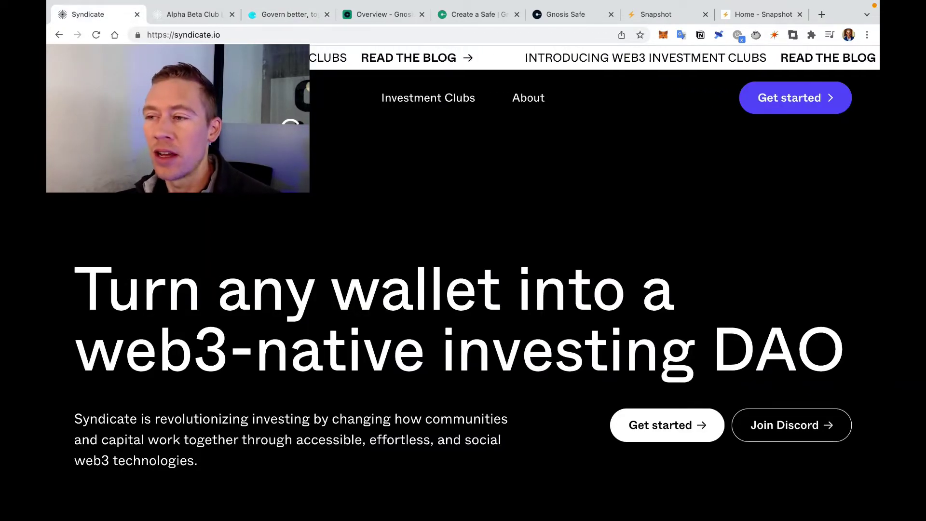
left_click(243, 21)
left_click(188, 16)
left_click(110, 19)
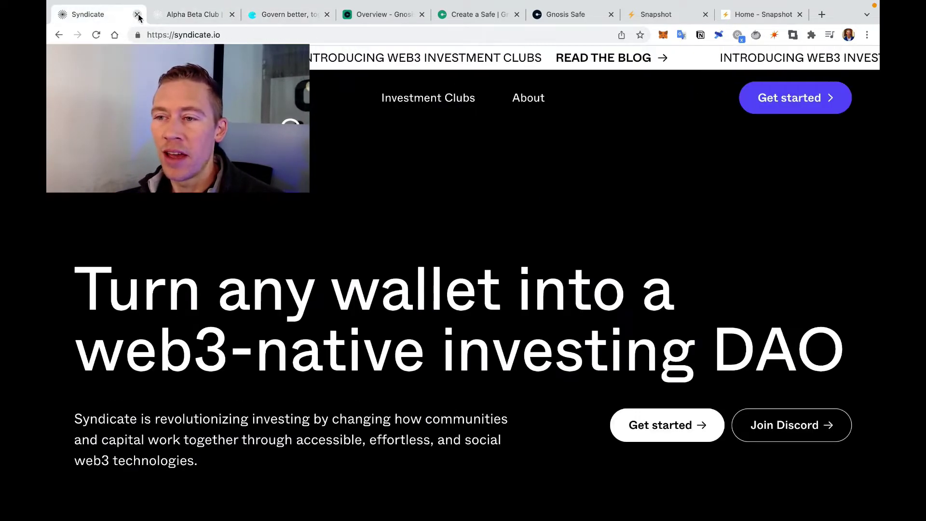
scroll(463, 260, "down", 2)
scroll(463, 260, "down", 6)
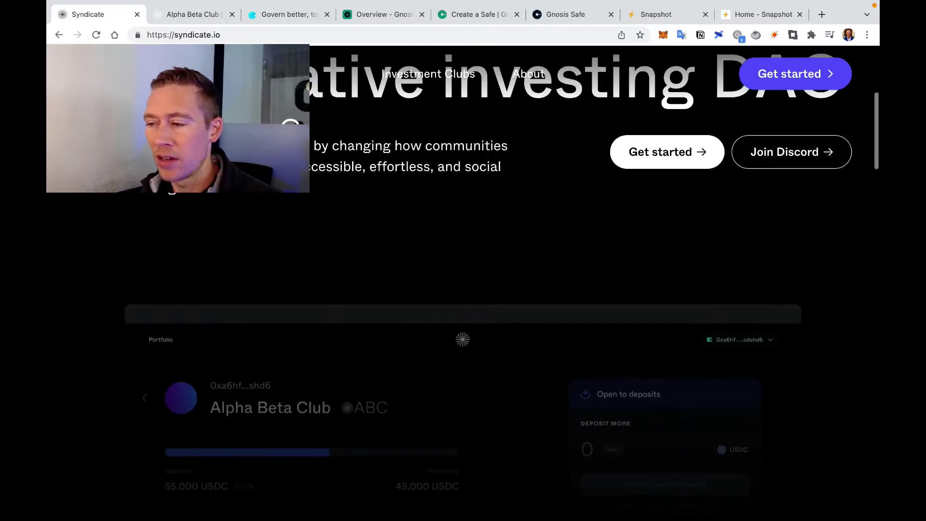
scroll(314, 174, "down", 7)
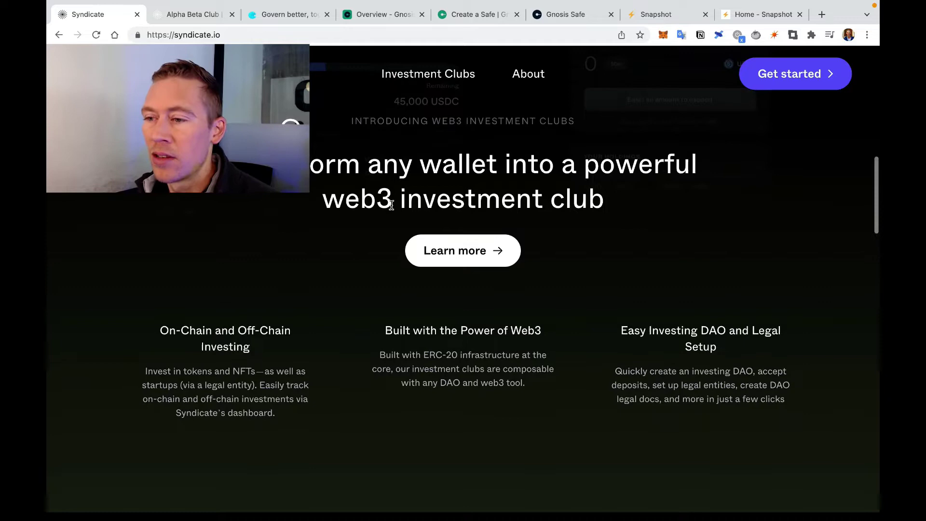
Step: Highlight 'any wallet' in the heading and scroll further down the landing page
left_click_drag(361, 170, 651, 170)
left_click(497, 189)
scroll(385, 211, "down", 3)
scroll(385, 211, "down", 4)
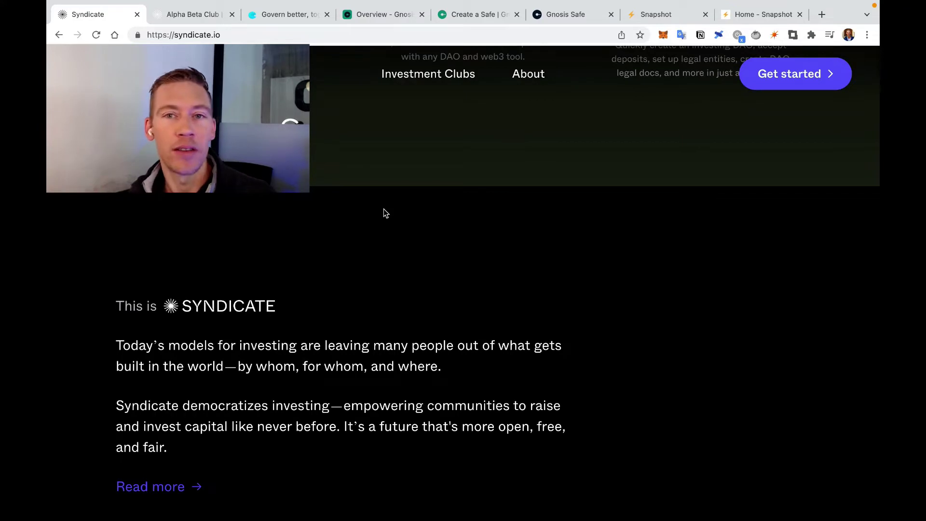
Step: Glance at Aragon again, then open Syndicate's Investment Clubs page
left_click(263, 13)
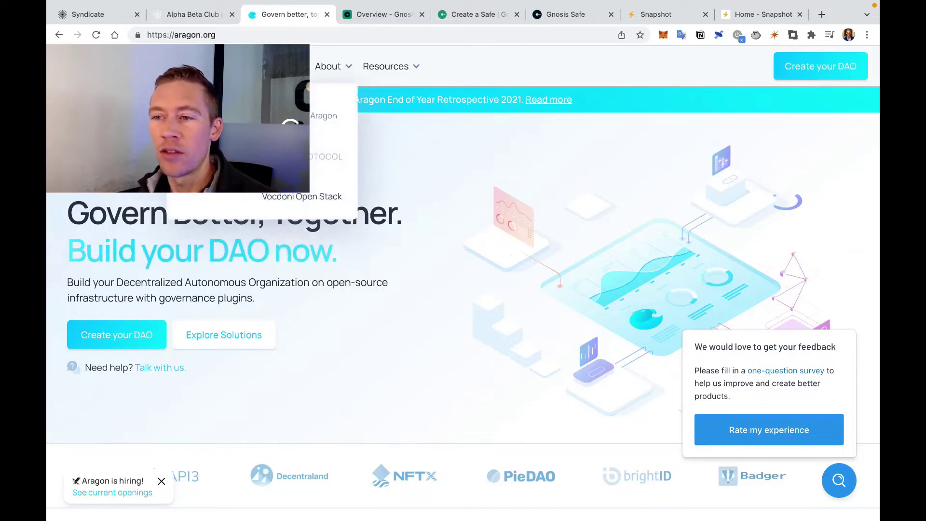
left_click(113, 16)
scroll(399, 268, "down", 5)
scroll(400, 268, "down", 10)
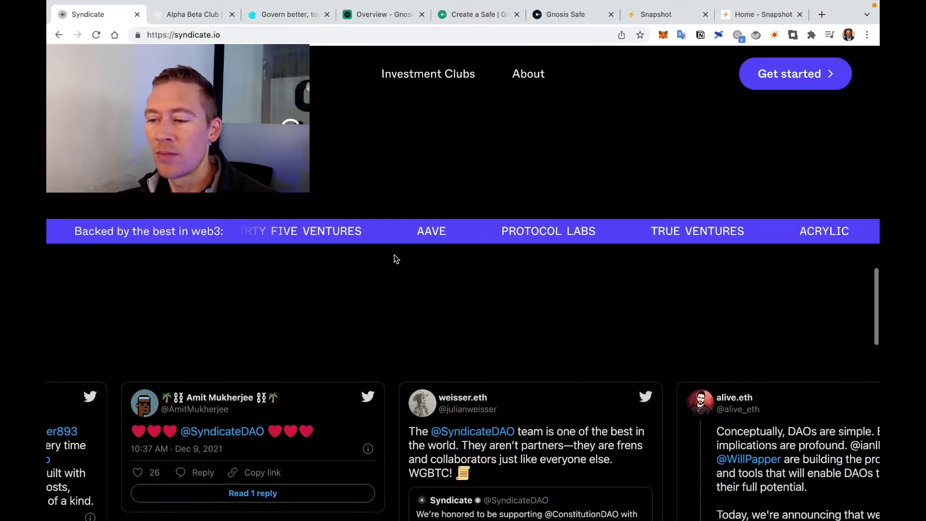
scroll(392, 251, "up", 7)
scroll(390, 251, "up", 10)
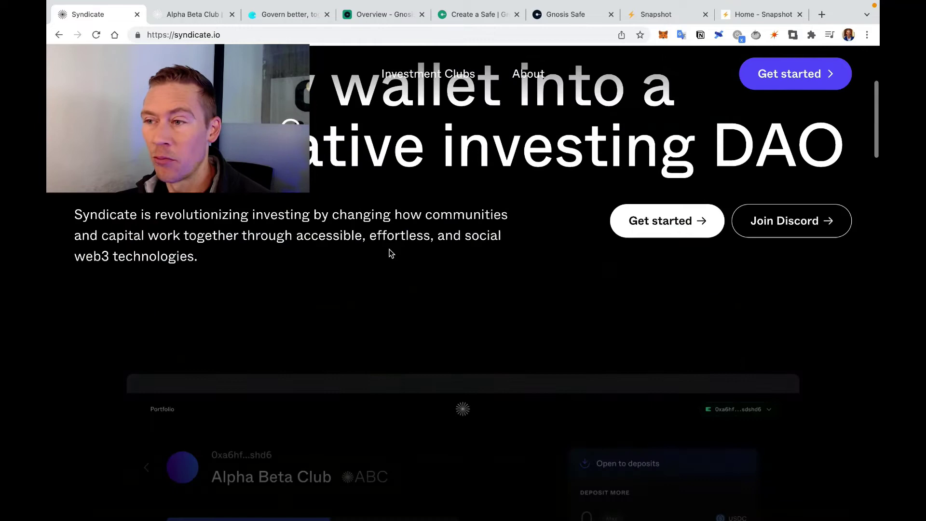
left_click(425, 102)
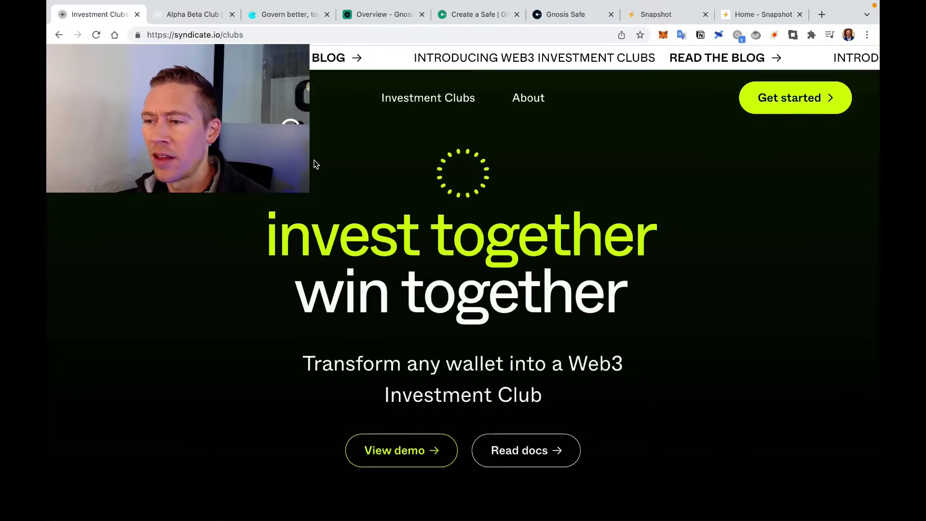
Step: Scroll past 01 Create to the 02 Deposit heading about accepting deposits
scroll(330, 165, "down", 10)
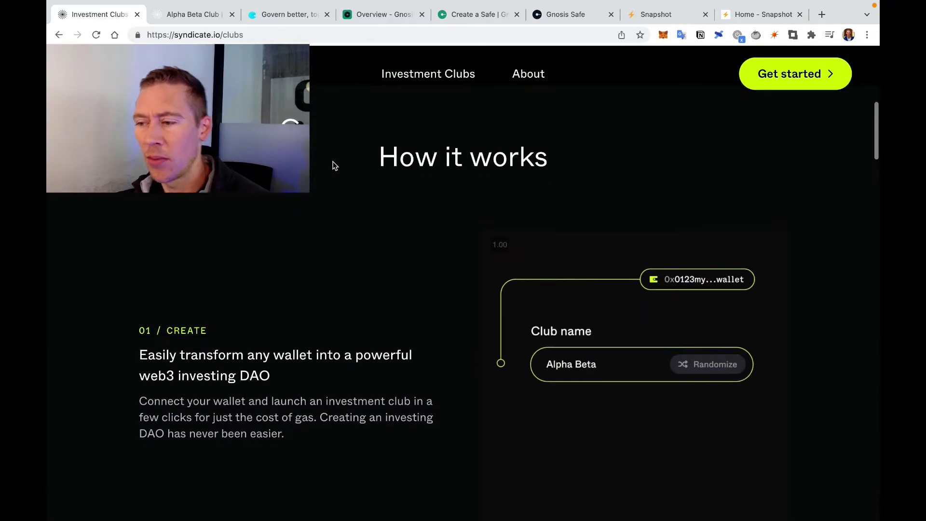
scroll(335, 159, "down", 2)
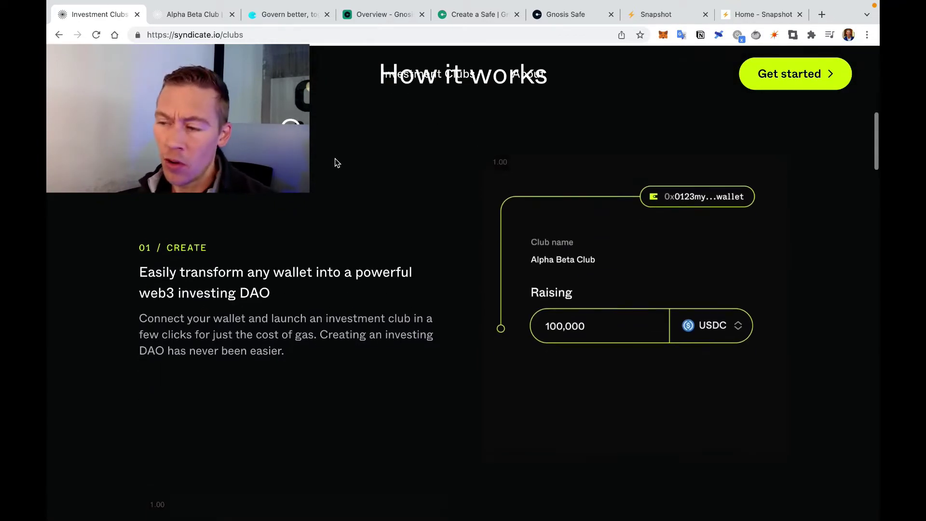
scroll(335, 164, "down", 5)
scroll(340, 166, "up", 5)
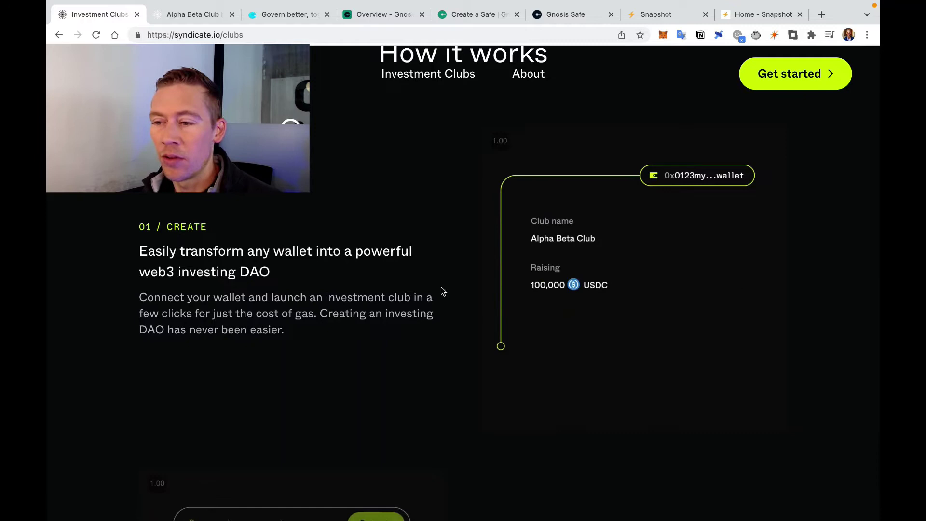
scroll(472, 264, "down", 2)
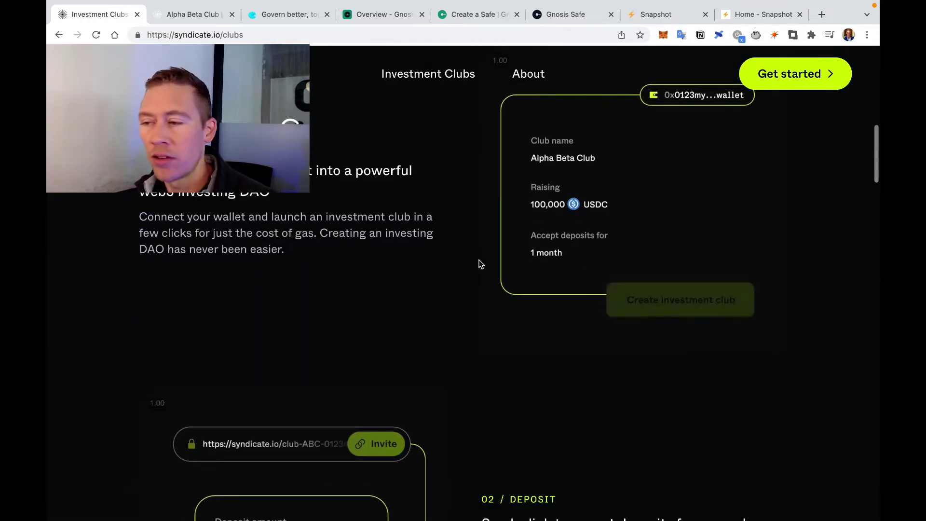
scroll(432, 267, "down", 4)
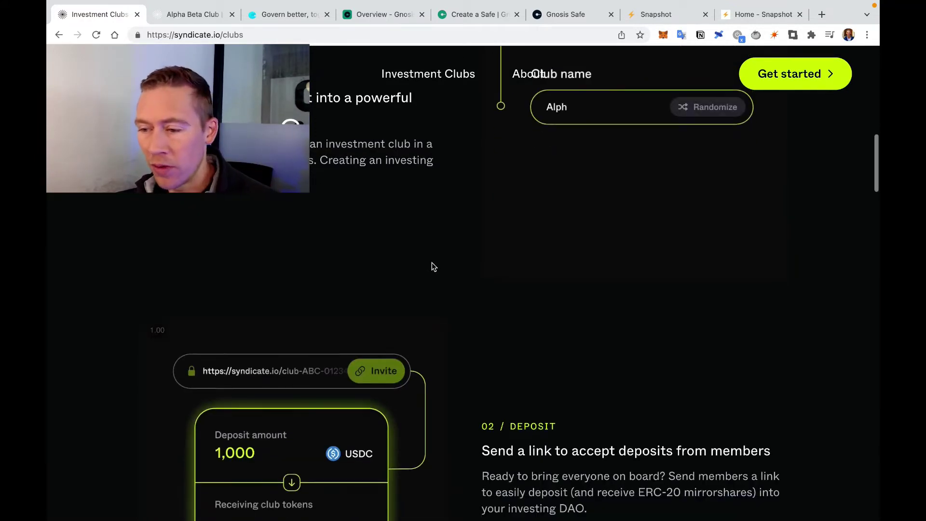
scroll(560, 342, "down", 1)
left_click_drag(544, 319, 706, 322)
left_click(706, 322)
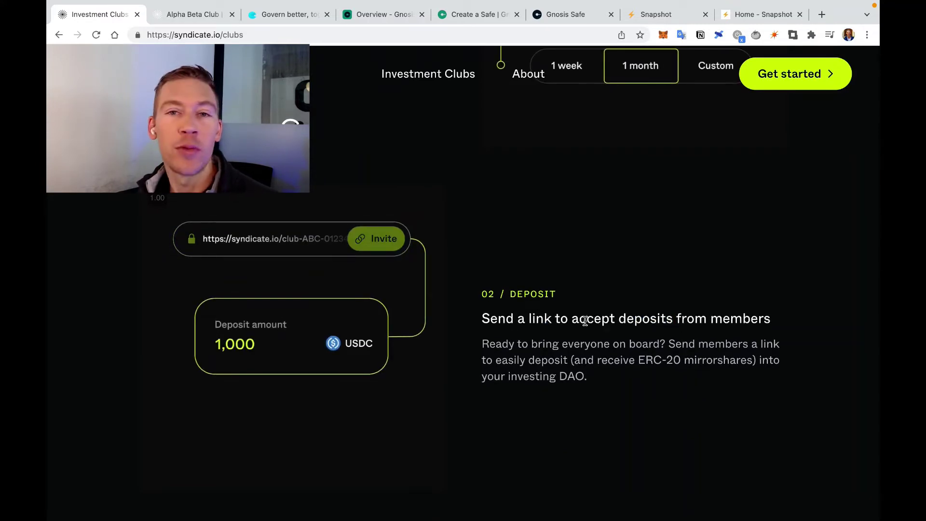
Step: Continue down to the 03 Manage section on managing investments together
scroll(585, 321, "down", 1)
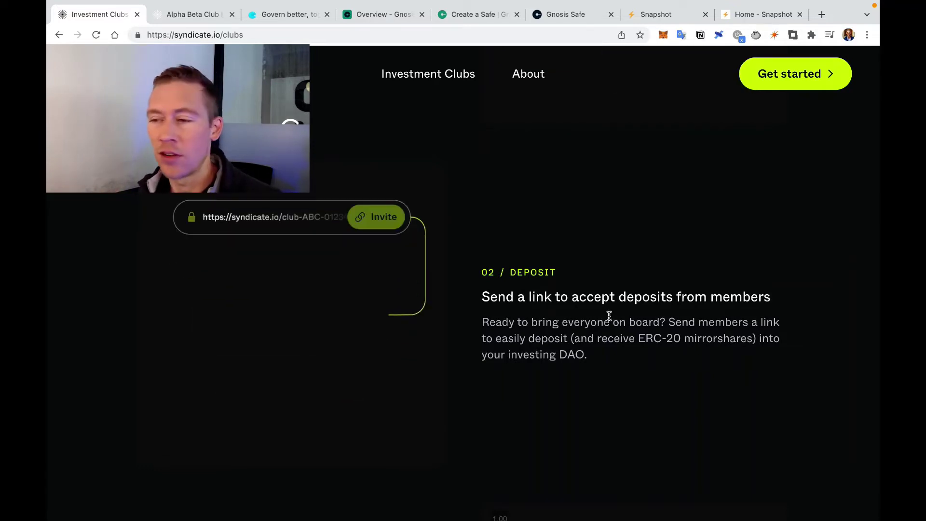
scroll(564, 317, "down", 5)
scroll(556, 318, "down", 3)
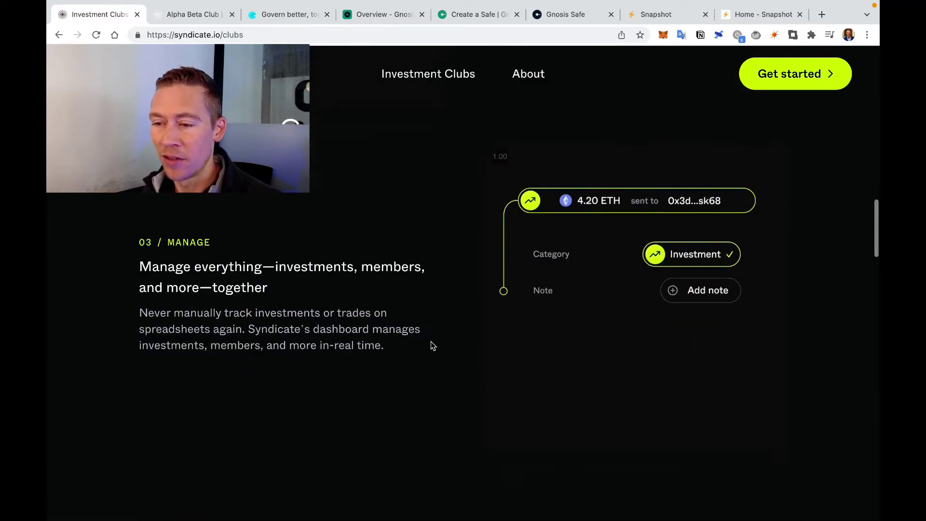
left_click_drag(294, 256, 367, 258)
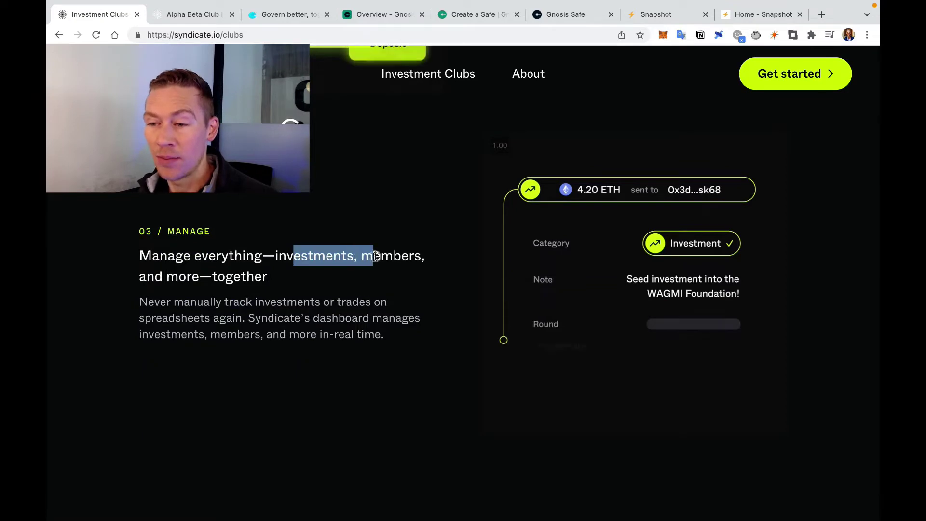
left_click_drag(268, 278, 254, 277)
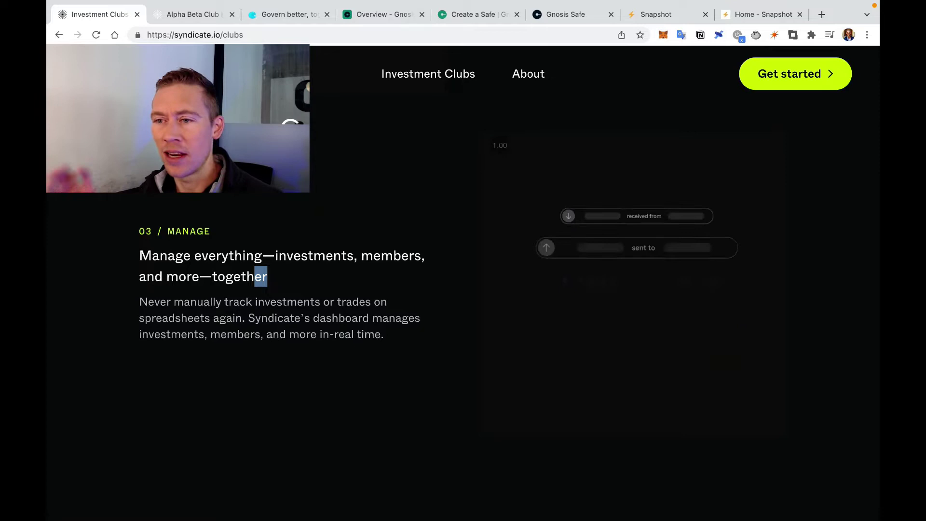
Step: Check etherscan.io/gastracker in a new tab, then go to the Etherscan home page
key("super+t")
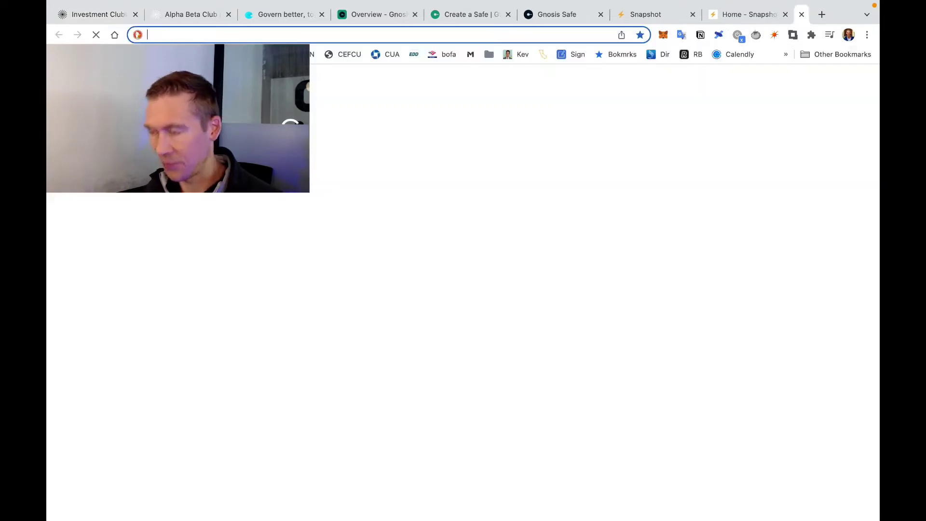
type("etherscan.io/gastracker")
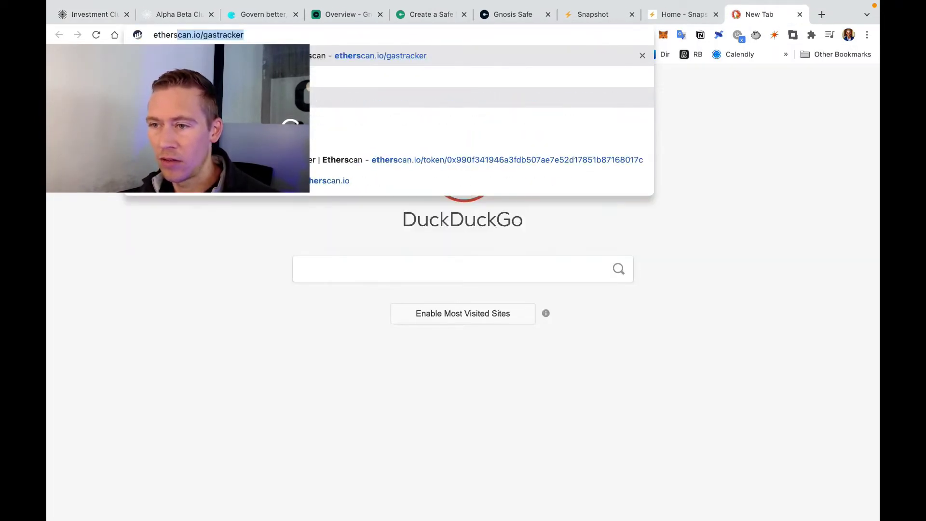
key("Return")
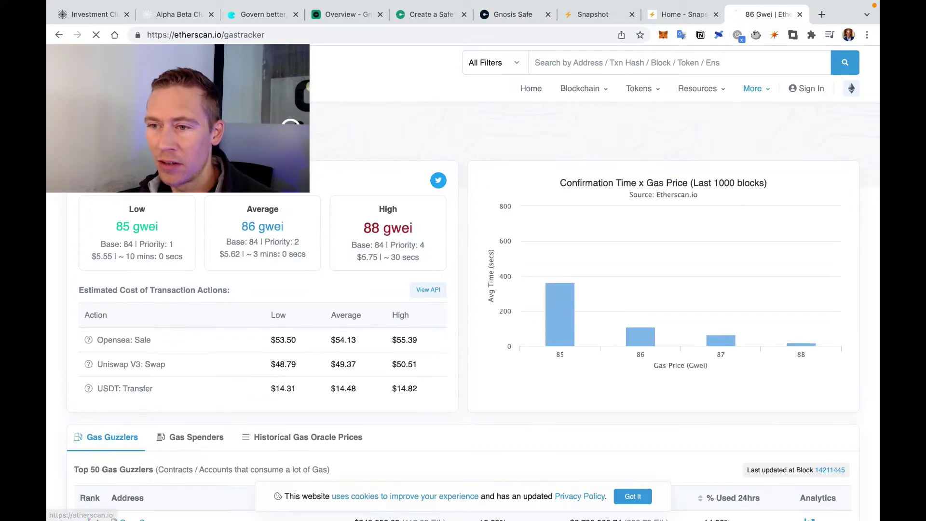
left_click(298, 211)
scroll(297, 211, "down", 6)
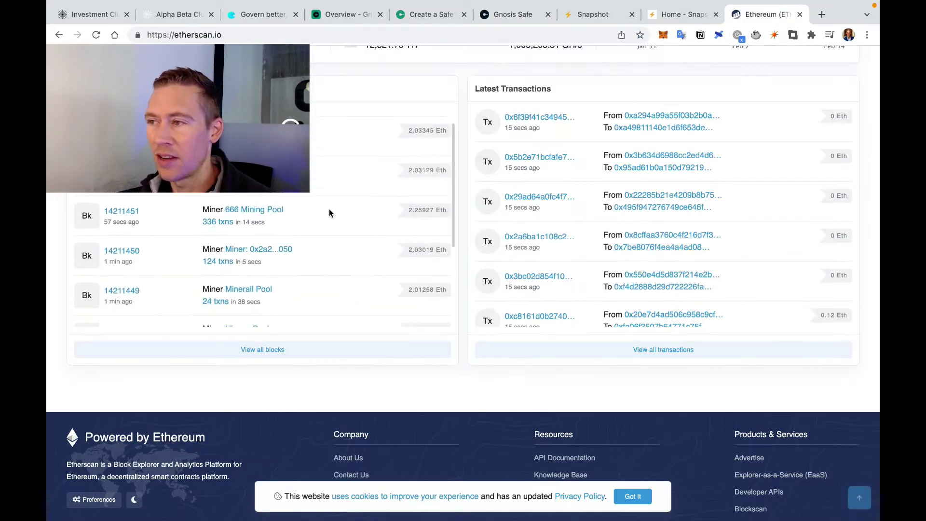
scroll(339, 173, "up", 1)
Step: Read the clubs page feature cards and launch the Syndicate app from the Get started banner
scroll(531, 189, "up", 8)
key("super+1")
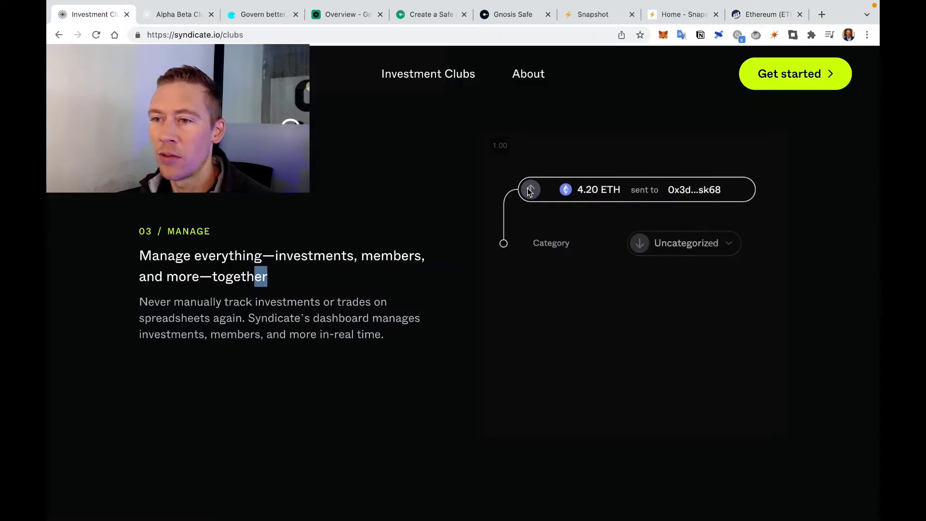
scroll(424, 208, "down", 10)
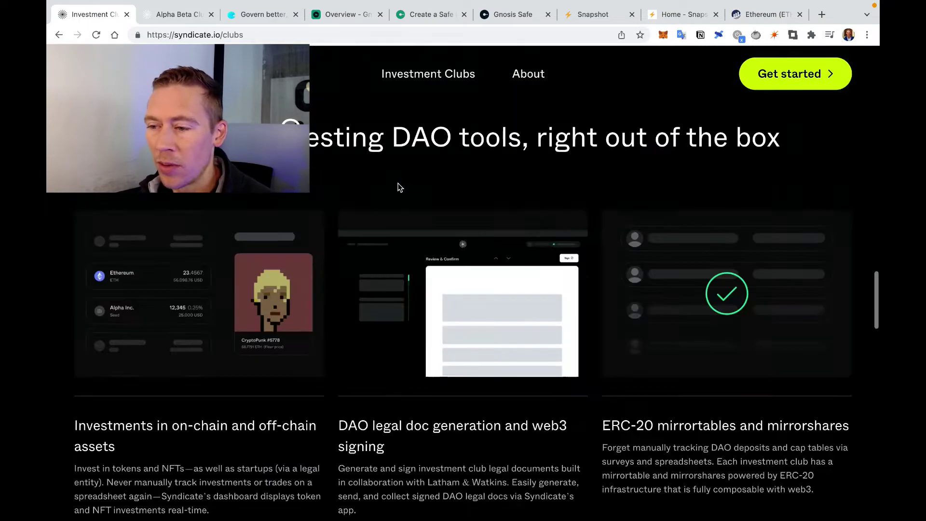
scroll(398, 185, "down", 2)
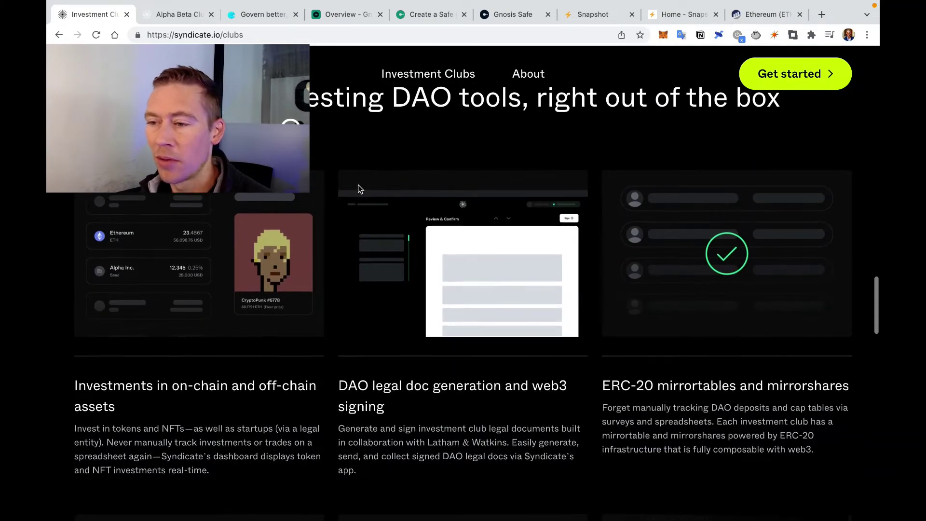
scroll(501, 231, "down", 1)
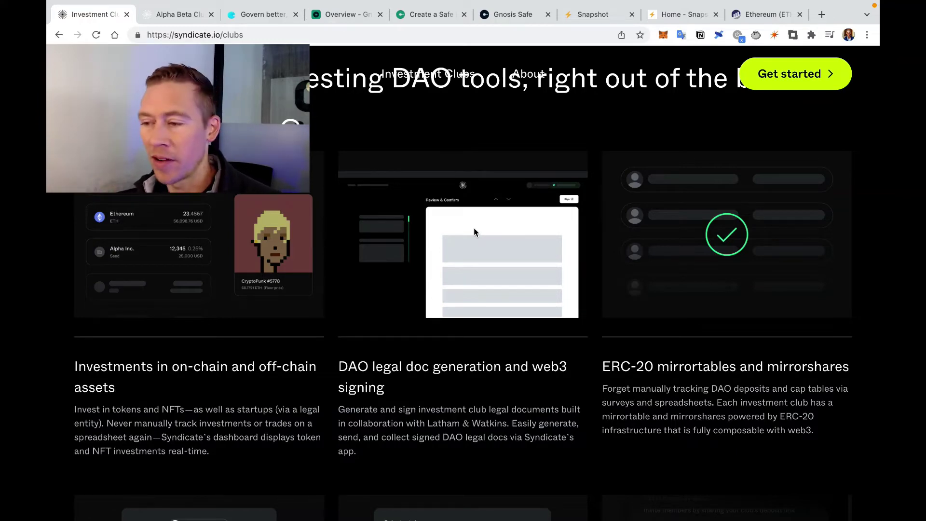
scroll(474, 228, "down", 10)
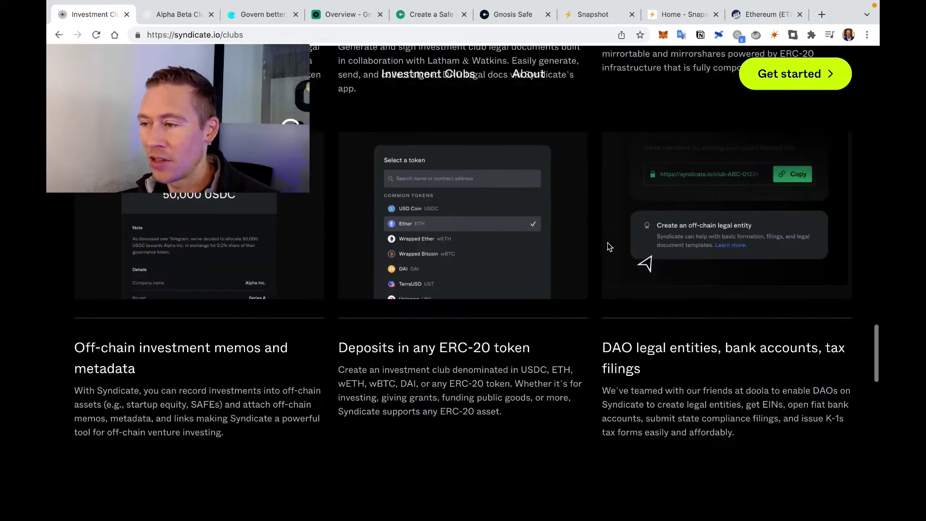
scroll(606, 247, "up", 1)
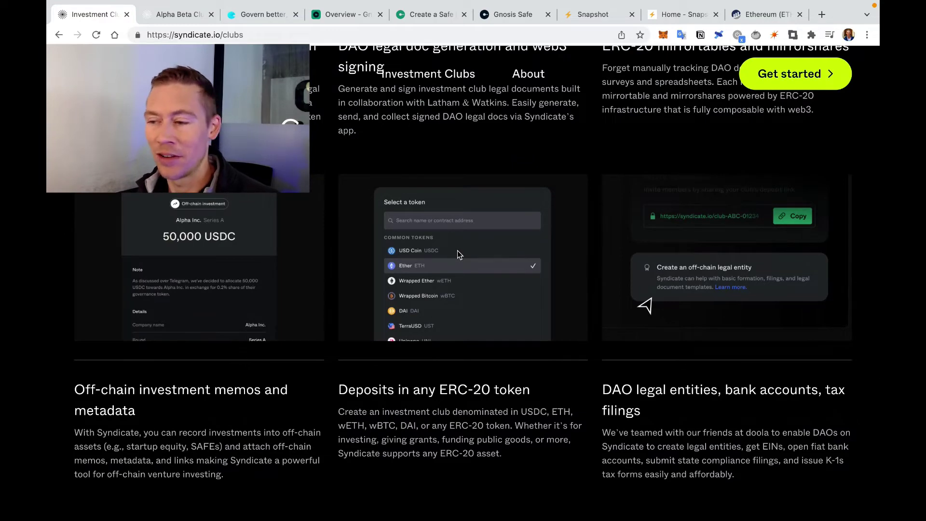
scroll(457, 252, "down", 6)
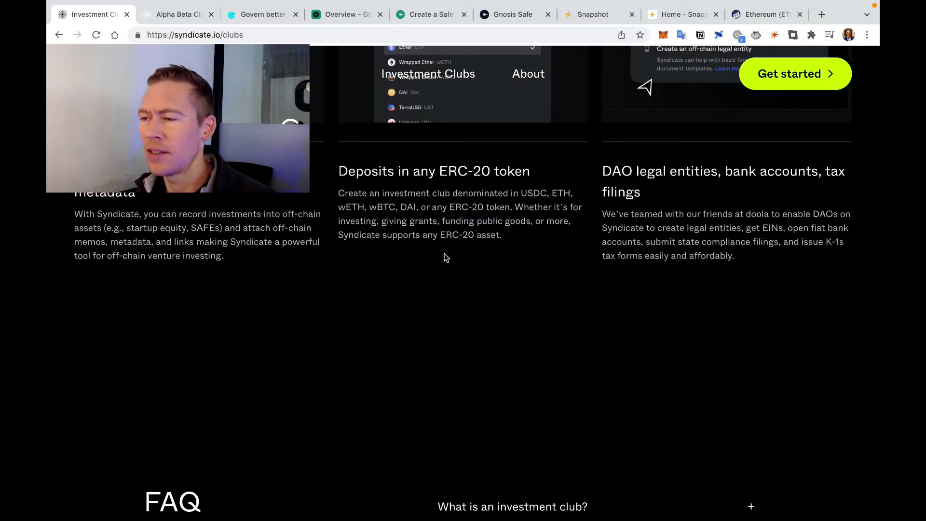
scroll(449, 254, "down", 15)
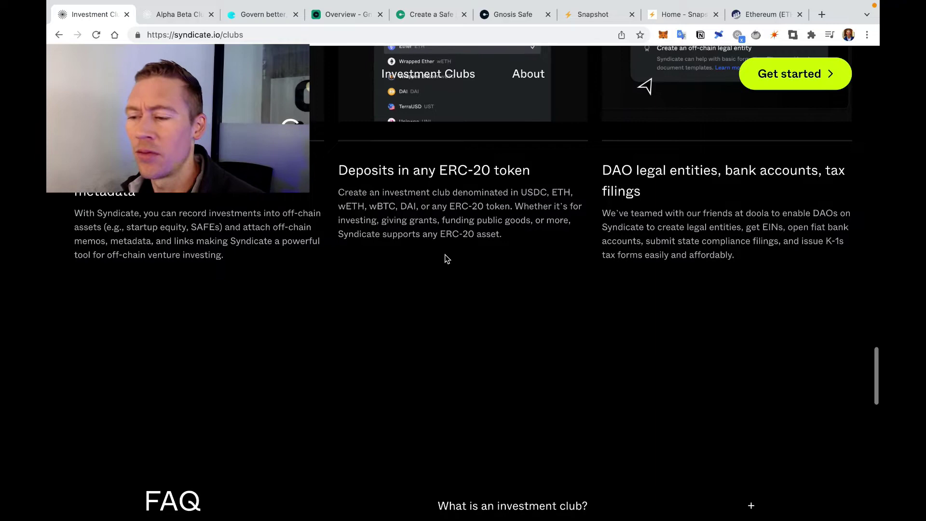
scroll(447, 247, "down", 2)
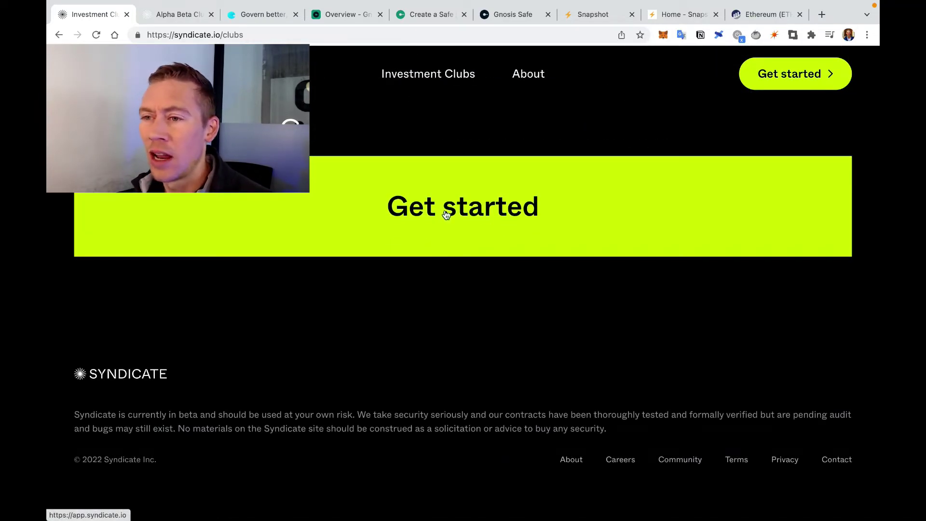
left_click(506, 223)
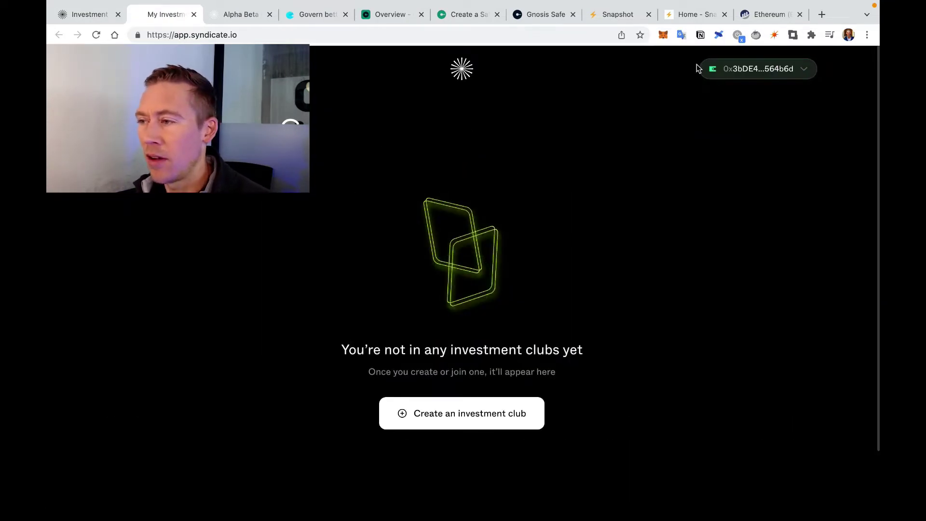
Step: Begin a new investment club and agree to the terms for the connected wallet
left_click(461, 421)
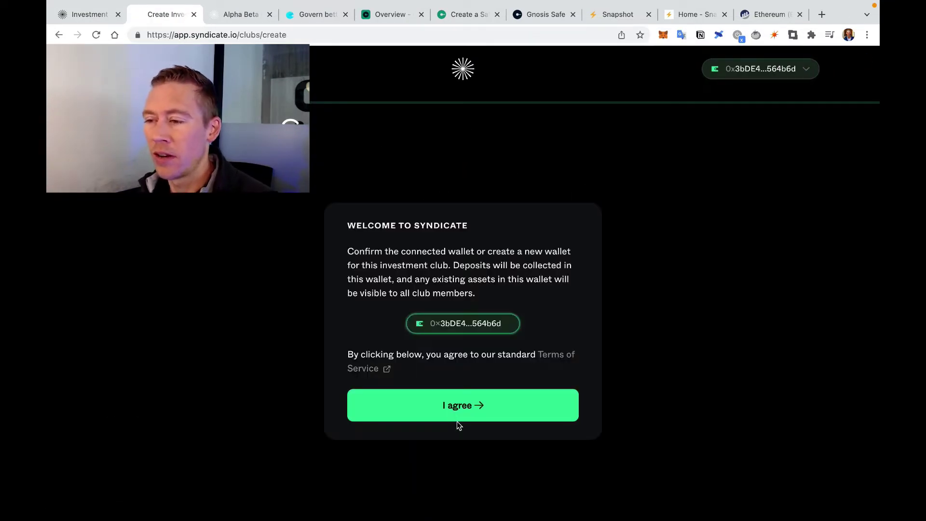
left_click(456, 417)
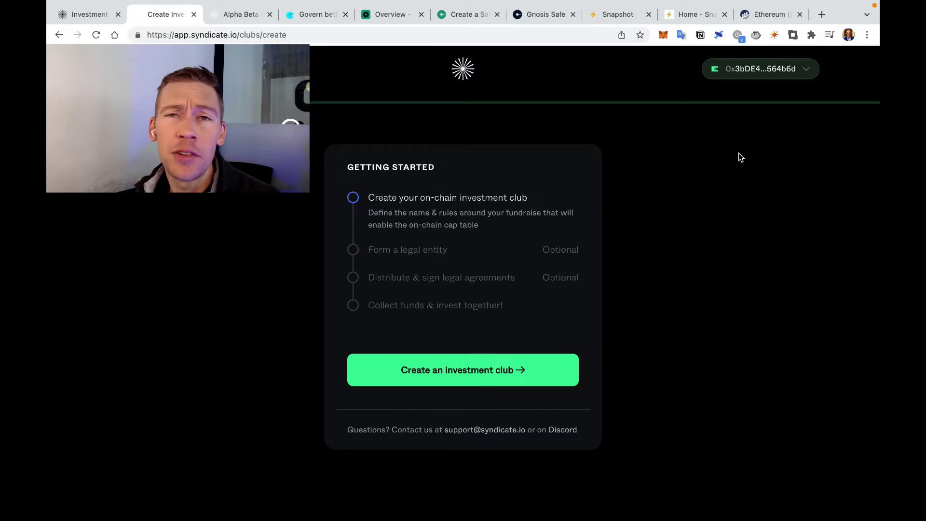
Step: Search the web for 'eth gas price' from the Etherscan tab
left_click(769, 16)
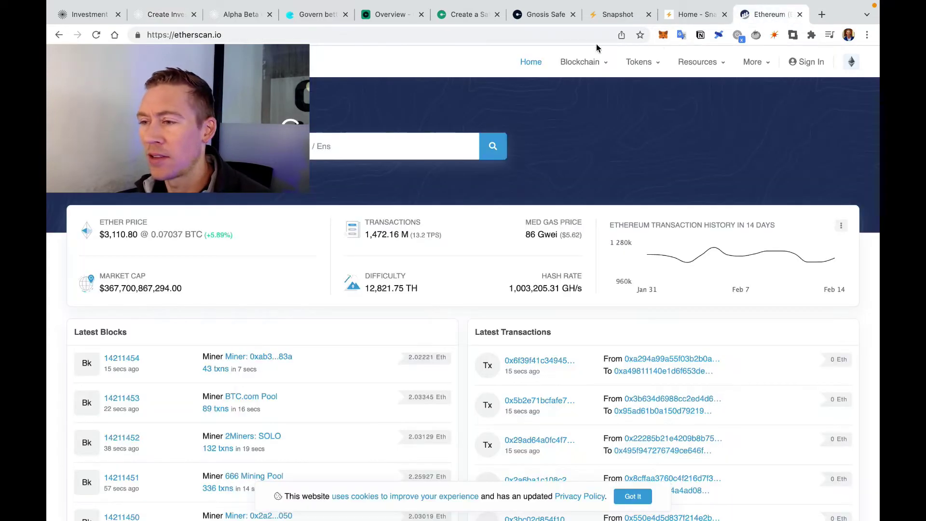
left_click(445, 39)
type("eth")
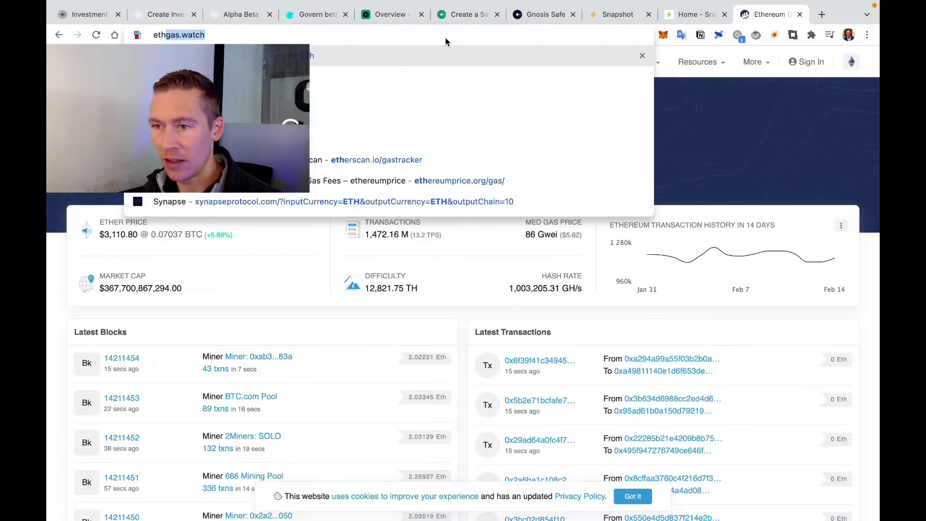
type(" gas price")
key("Return")
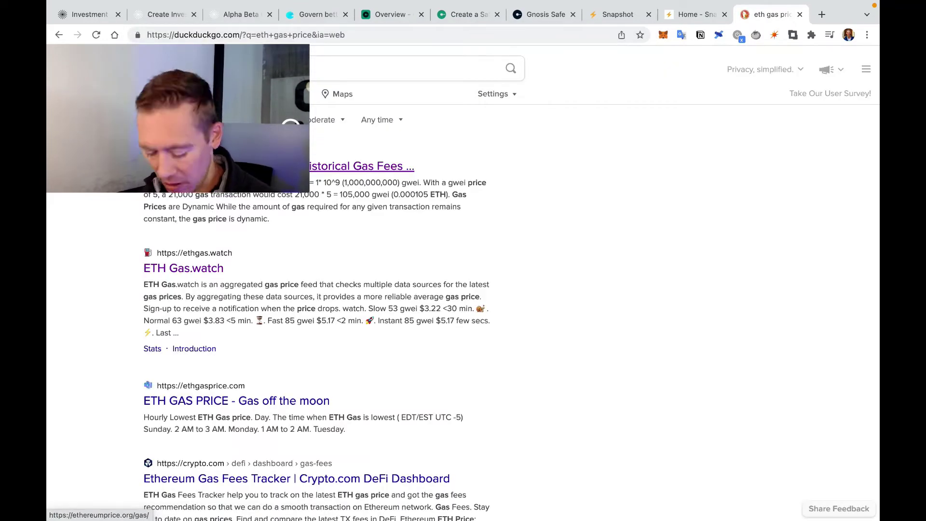
Step: Compare gas rates on ethereumprice.org and ETH Gas.watch (54 to 85 gwei)
left_click(289, 166, "super")
left_click(181, 270)
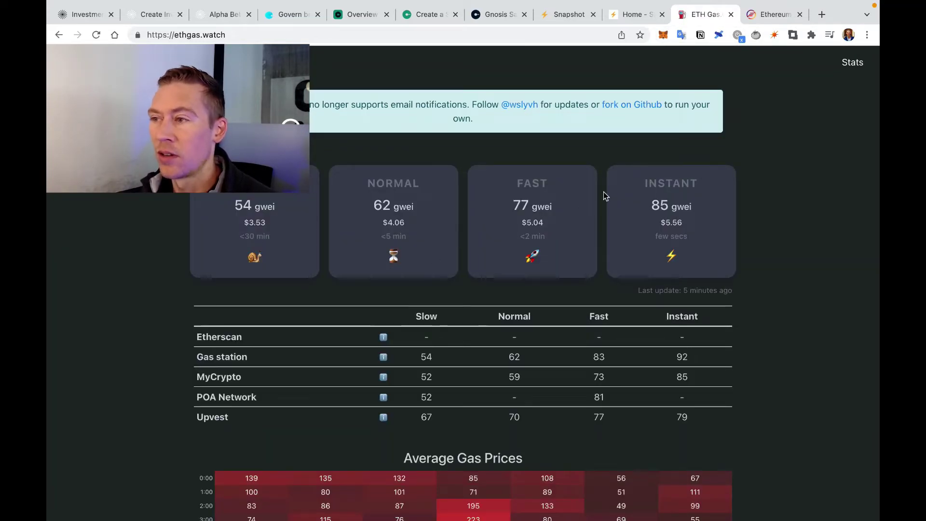
key("ctrl+Tab")
key("ctrl+shift+Tab")
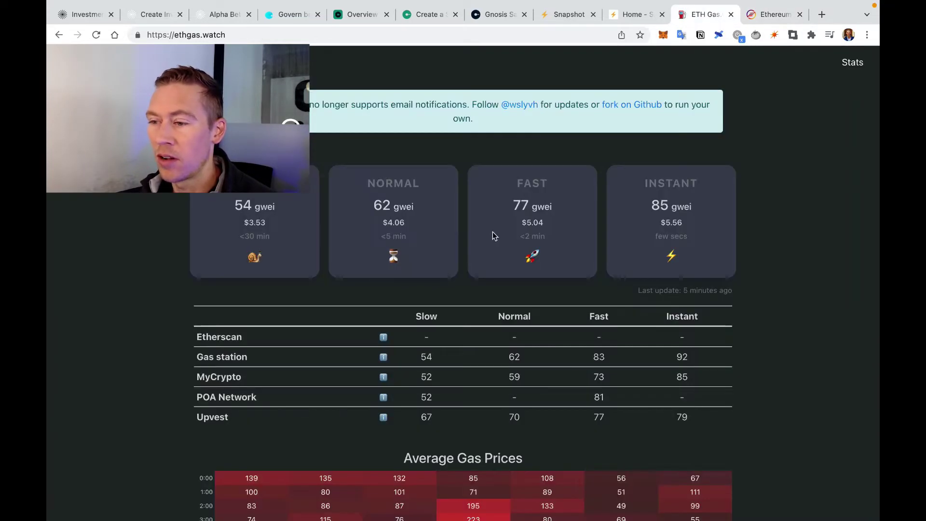
left_click(82, 18)
Step: Review the Getting Started steps, including legal agreements and collecting funds, on the creation page
left_click(320, 171)
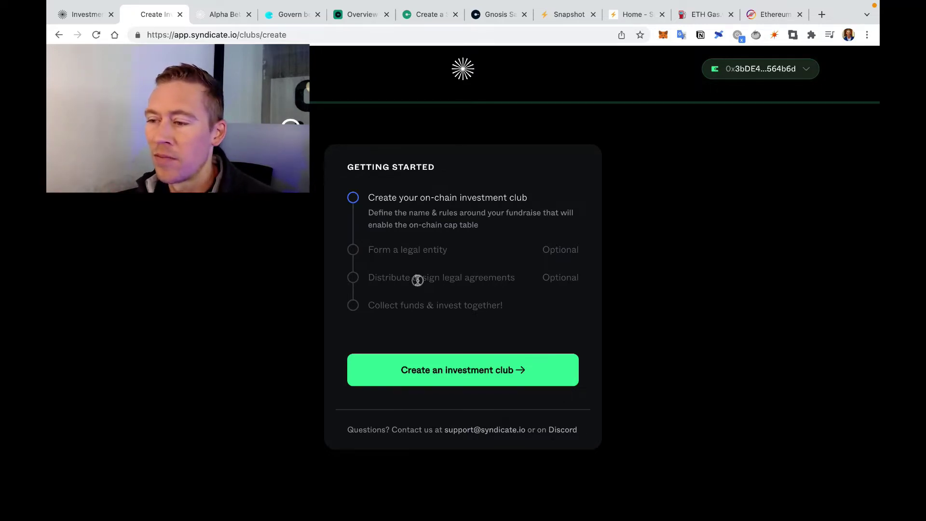
left_click_drag(418, 280, 463, 271)
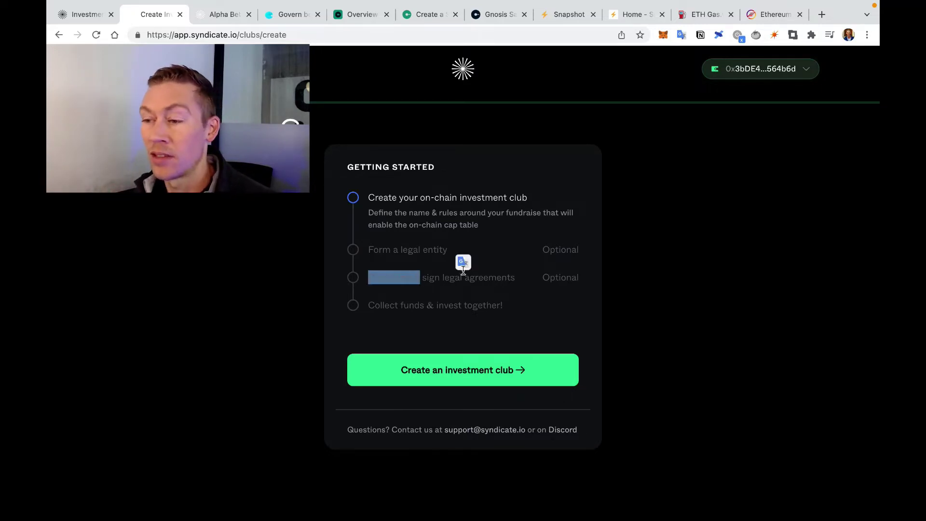
left_click(505, 282)
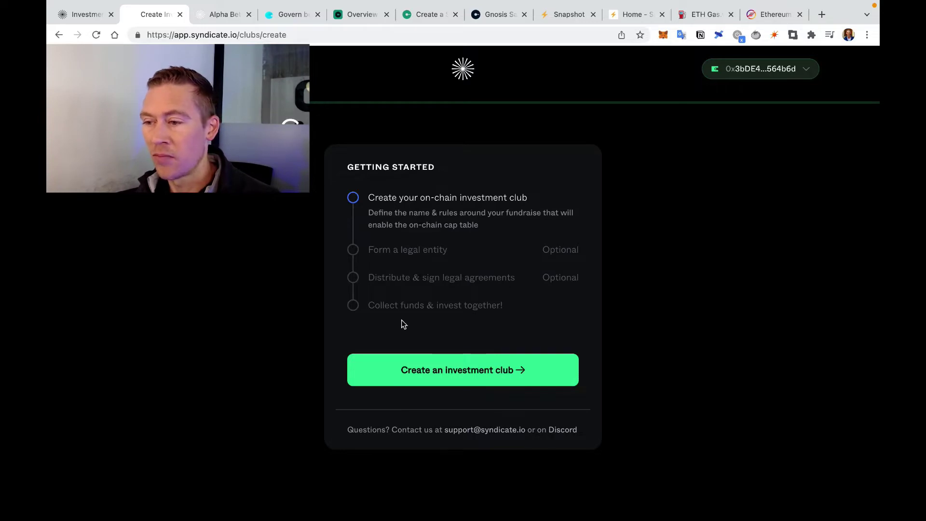
left_click_drag(401, 320, 499, 309)
Step: Randomize the club name until it reads Hundreds Zoo with token symbol HUZO, then confirm
left_click(481, 370)
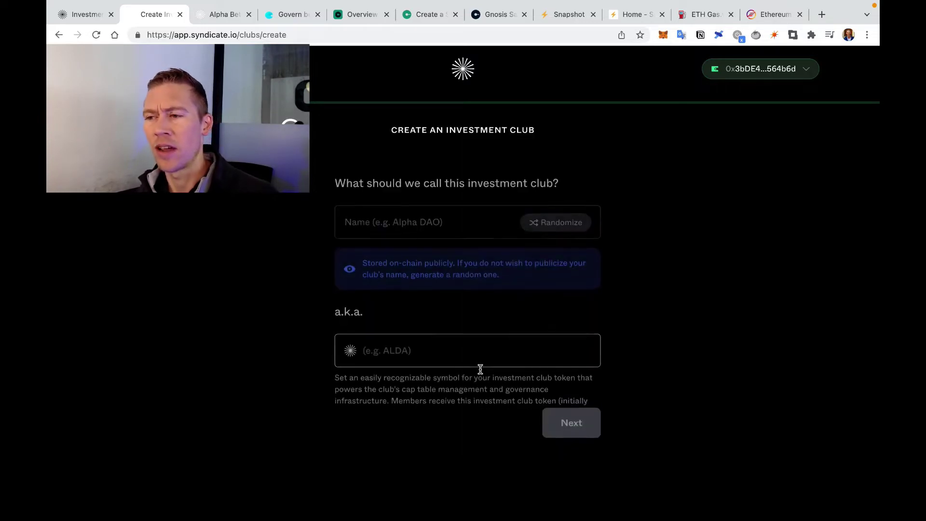
left_click(547, 221)
left_click(549, 221)
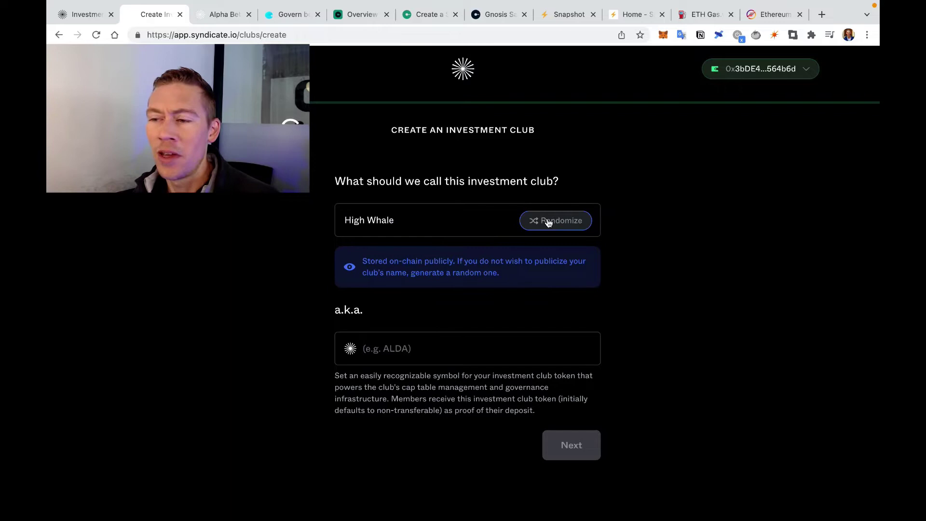
left_click(548, 221)
left_click(549, 222)
left_click(548, 221)
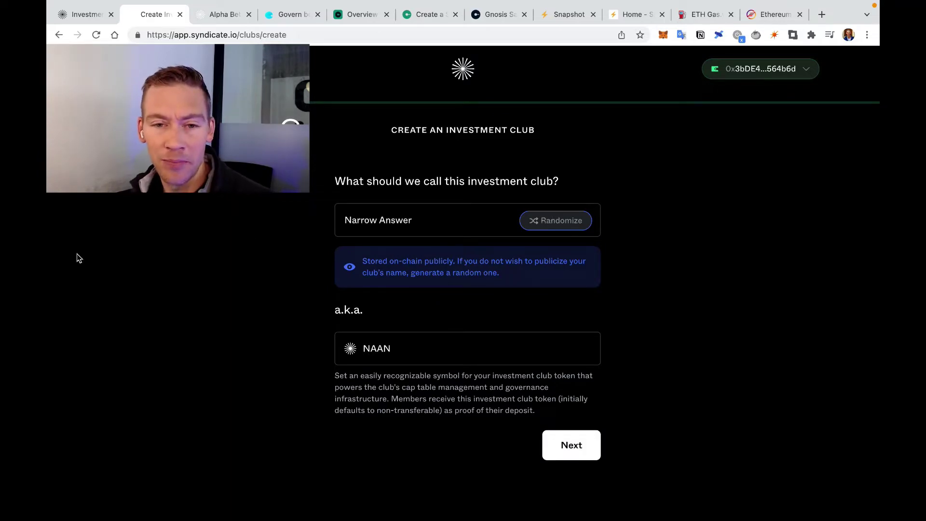
left_click(574, 229)
left_click(573, 228)
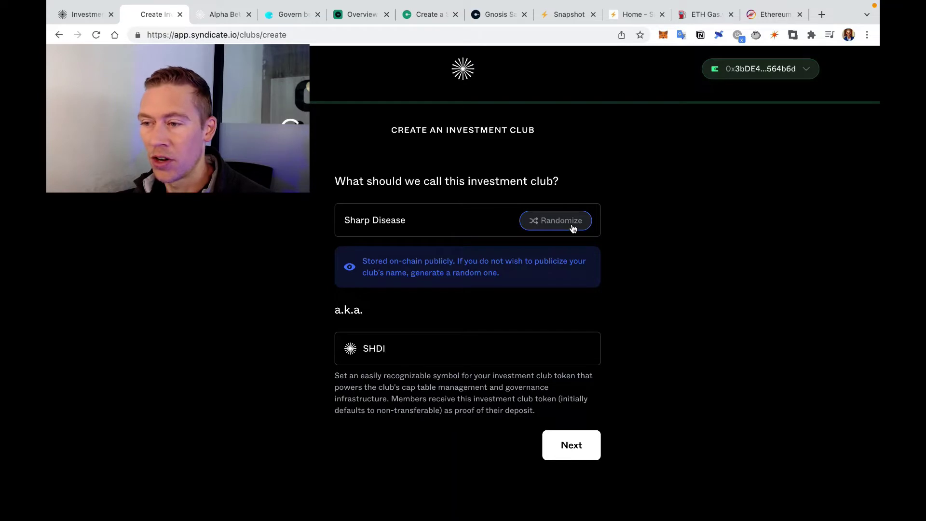
left_click(574, 228)
left_click(574, 228)
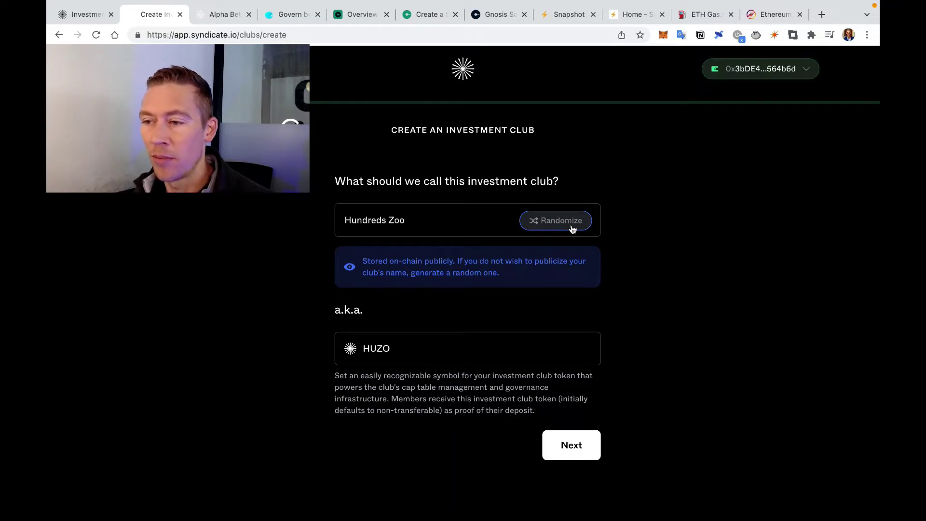
left_click(398, 348)
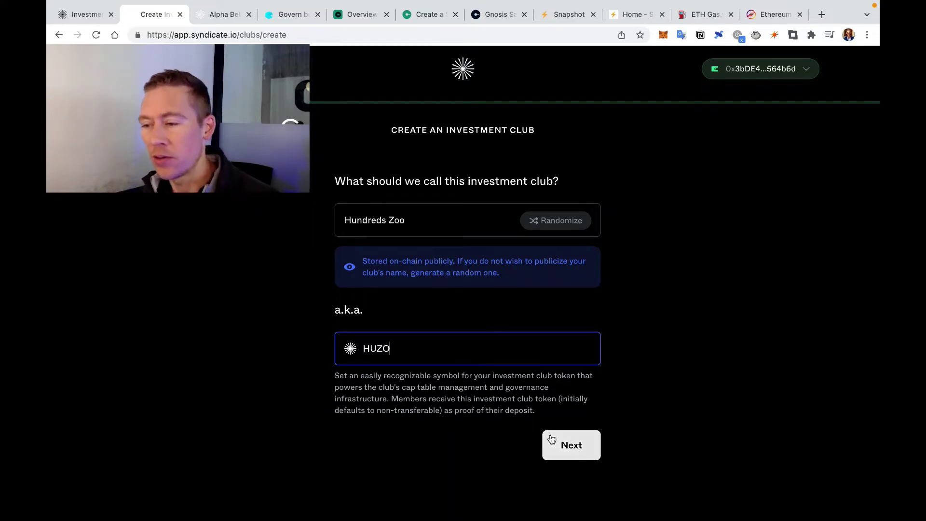
left_click(577, 451)
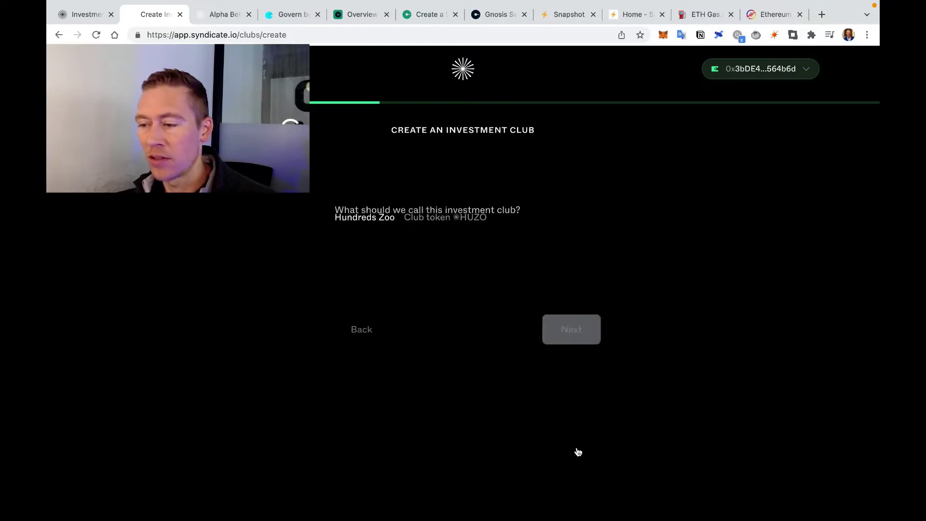
Step: Set the club's fundraising goal to 5,000 USDC
left_click(489, 305)
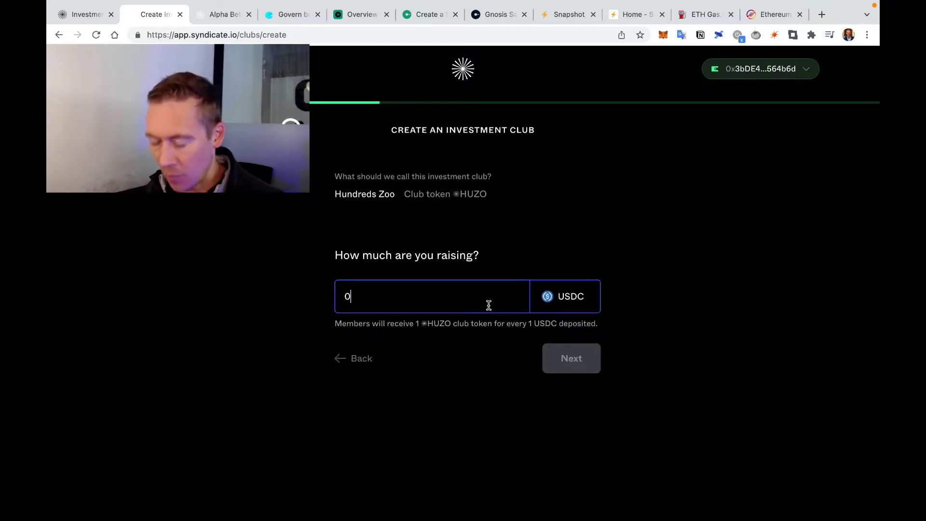
type("50")
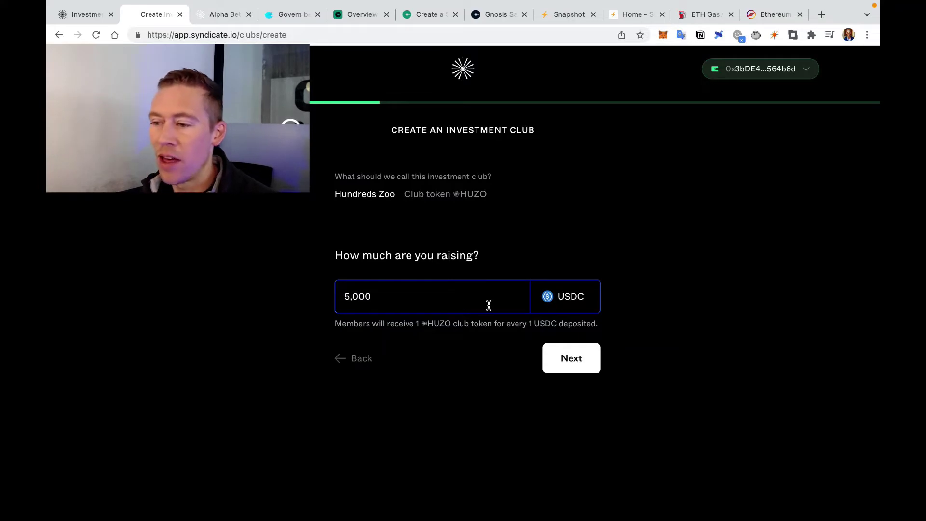
left_click(584, 368)
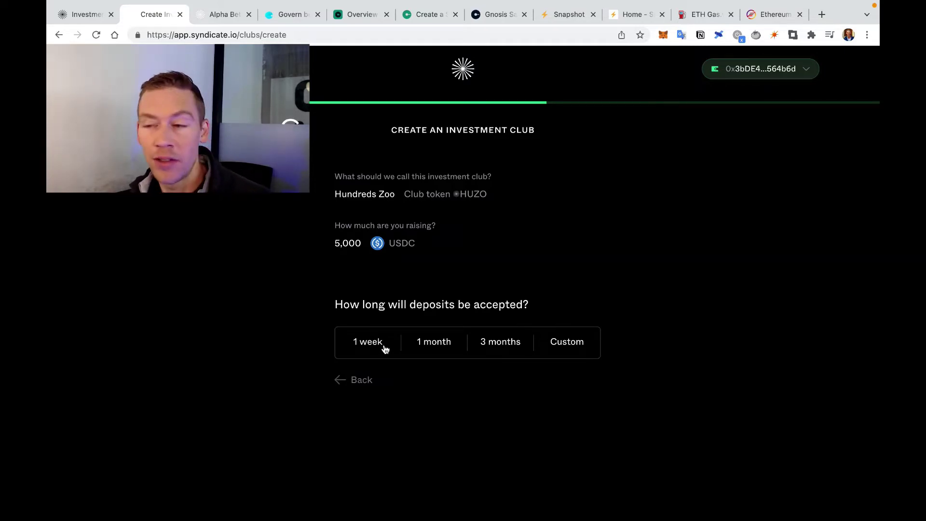
Step: Accept deposits for one week and enter the maximum number of members
left_click(383, 343)
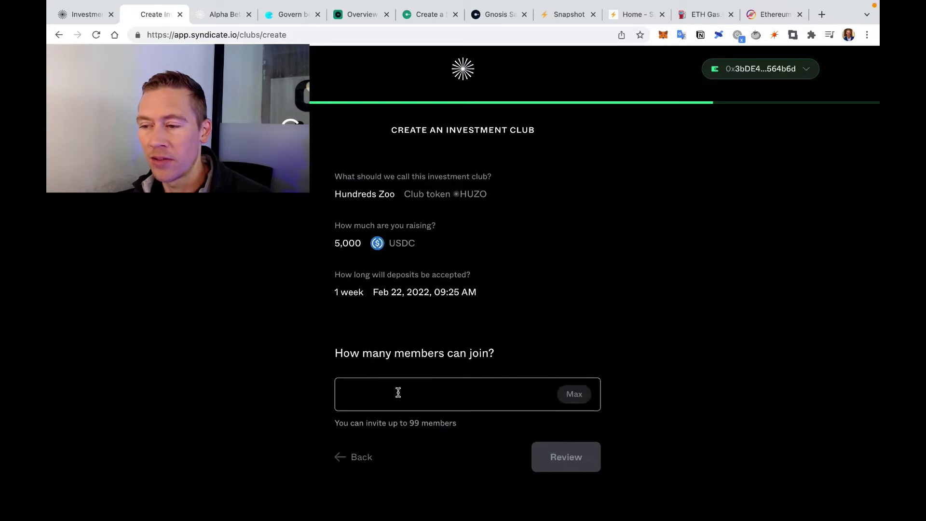
left_click(387, 390)
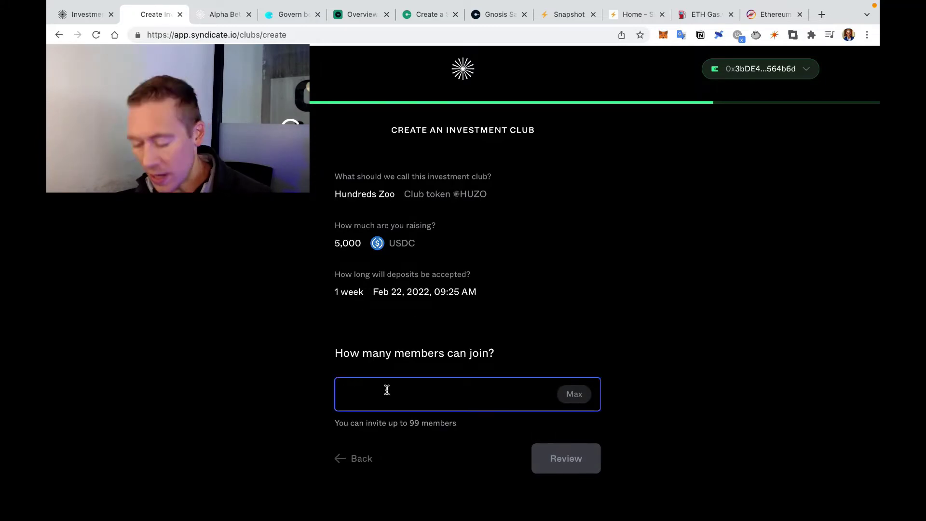
type("5")
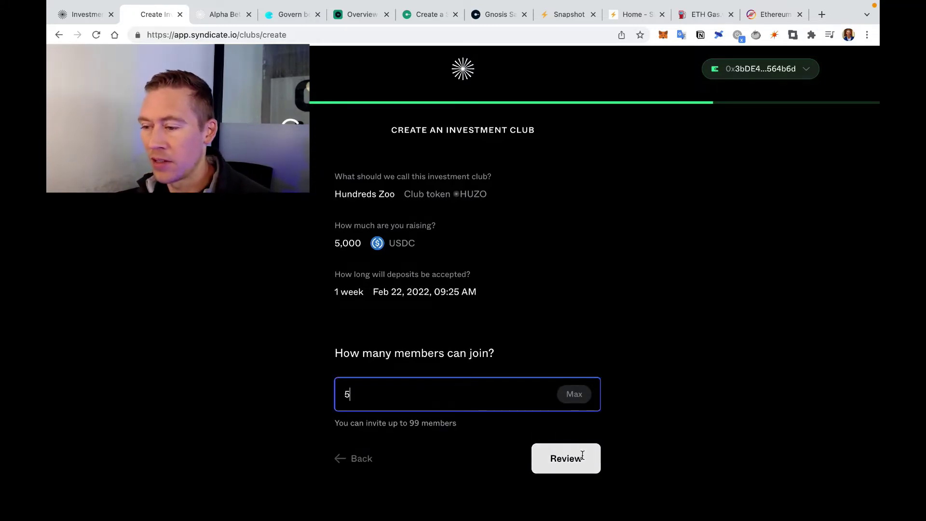
key("BackSpace")
type("6")
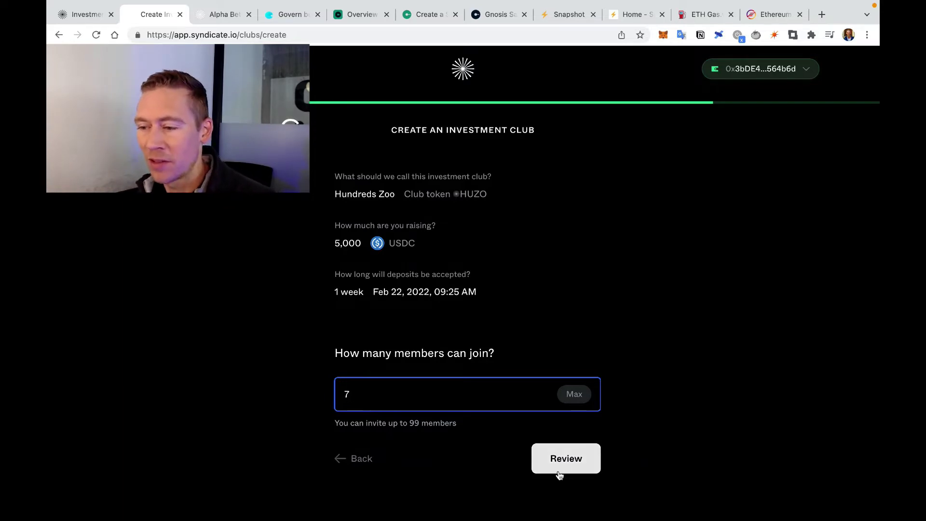
Step: Limit the investment club's membership to 7 members
left_click(565, 393)
key("Return")
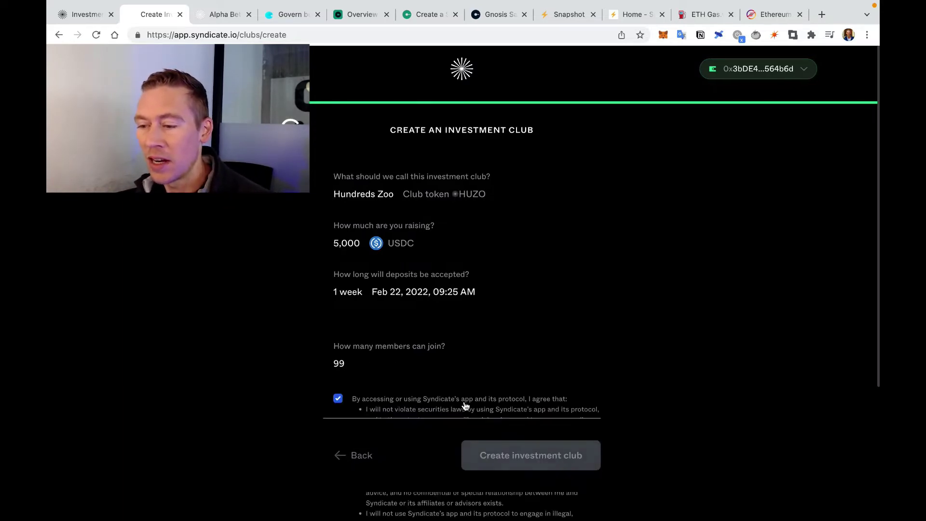
left_click(568, 336)
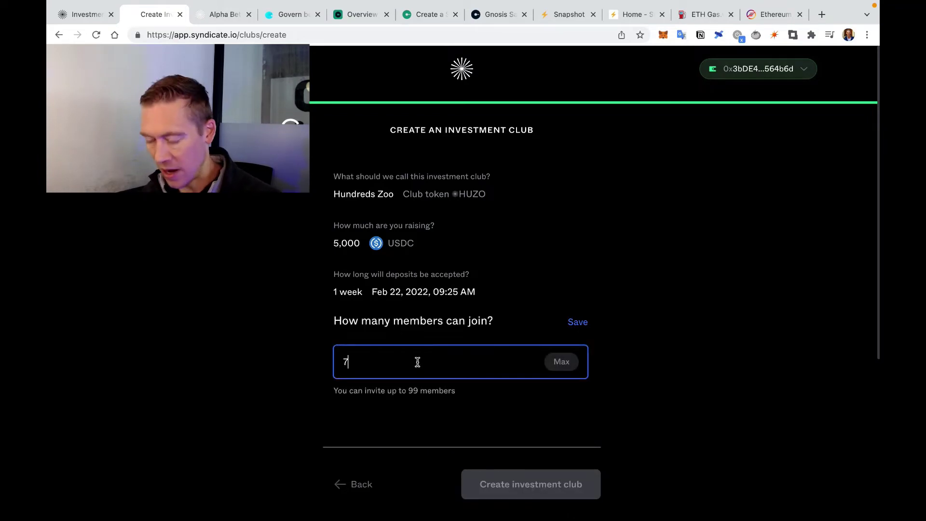
left_click(650, 410)
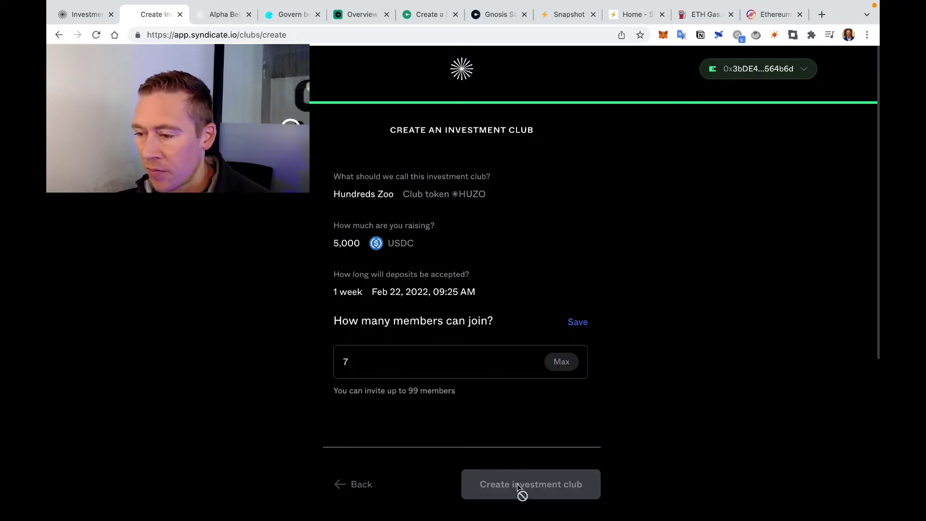
scroll(480, 402, "down", 5)
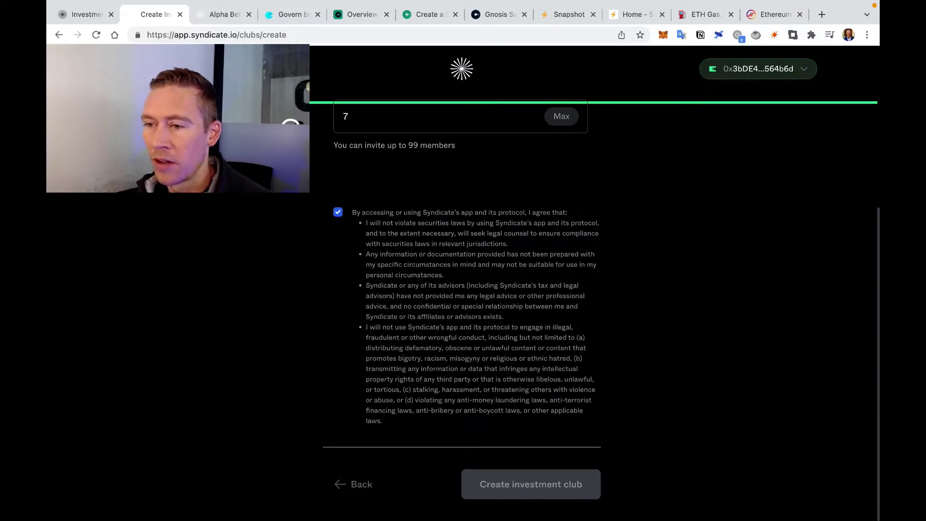
key("Return")
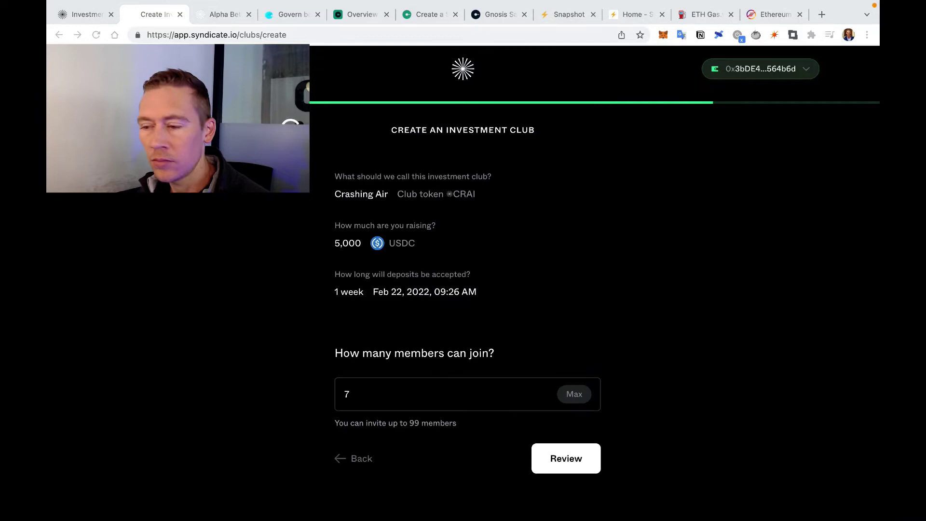
Step: Review the club settings, accept the terms of use and submit the club for creation
left_click(567, 464)
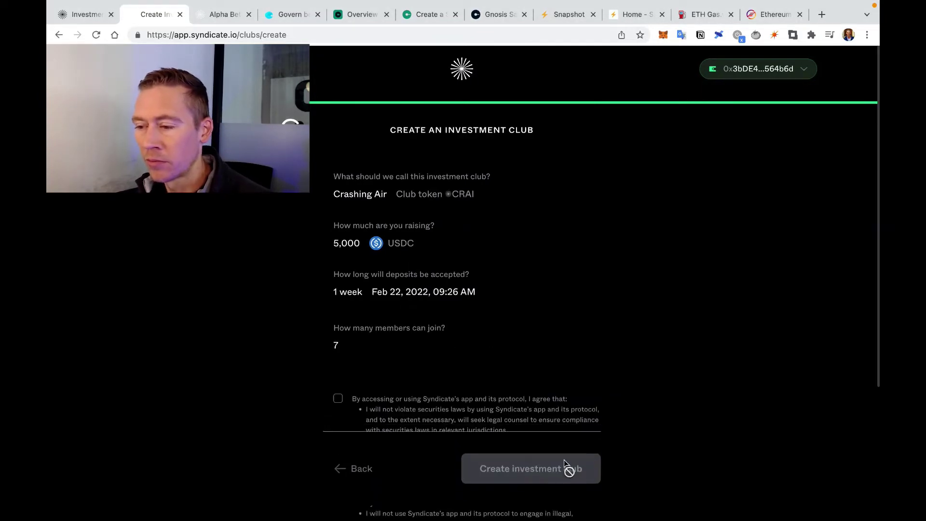
left_click(338, 400)
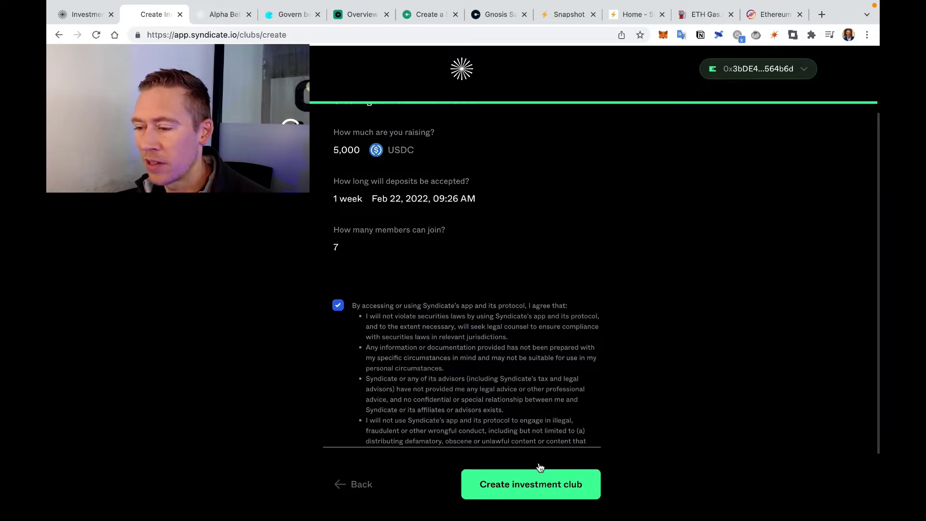
left_click(536, 477)
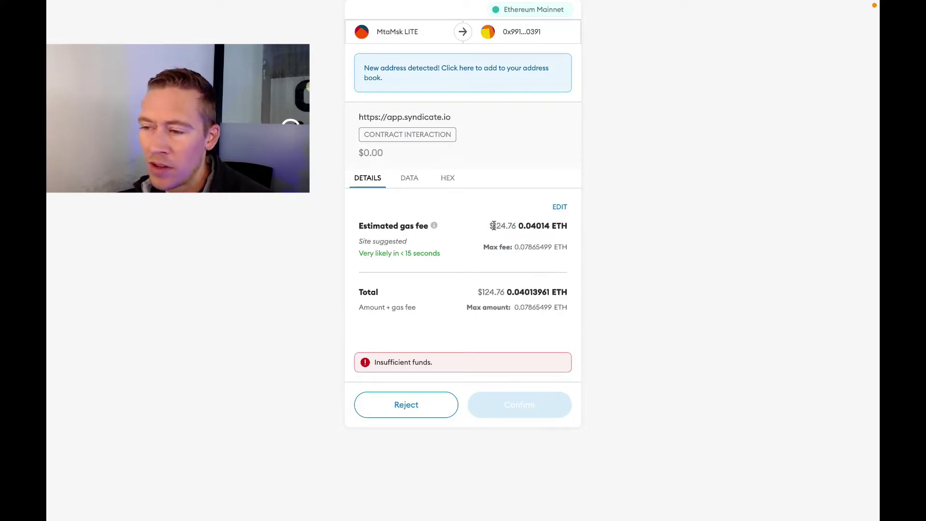
Step: Reject the underfunded $124.76 club-creation transaction in MetaMask, then switch to the Aragon homepage tab
left_click_drag(497, 226, 533, 230)
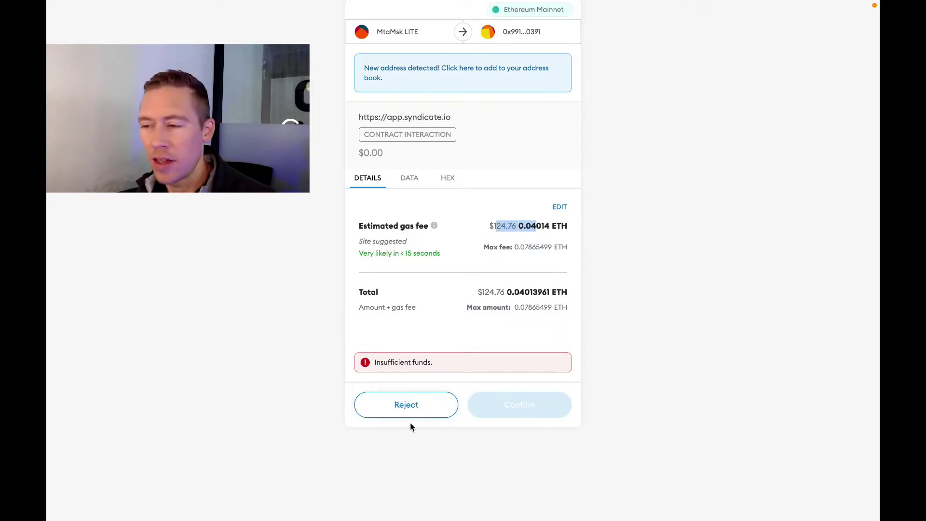
left_click(406, 405)
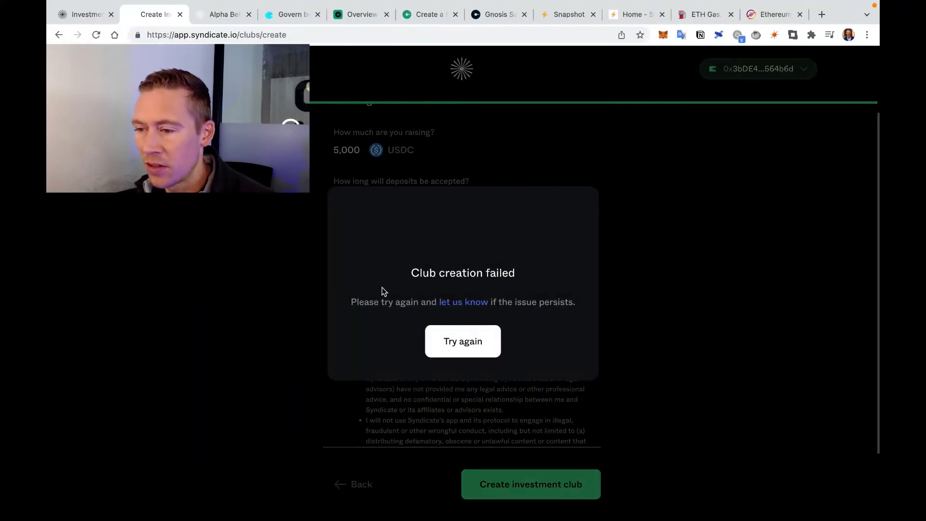
left_click(224, 15)
left_click(156, 15)
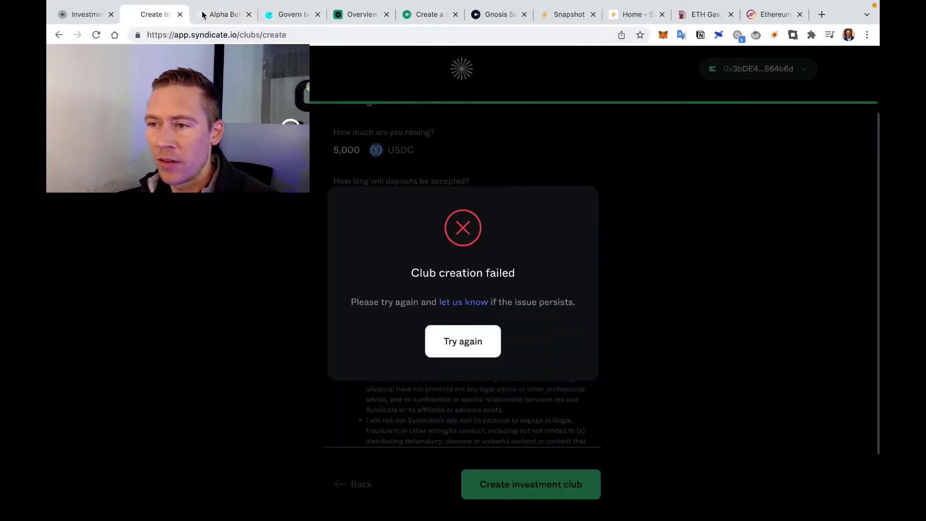
left_click(225, 15)
left_click(289, 14)
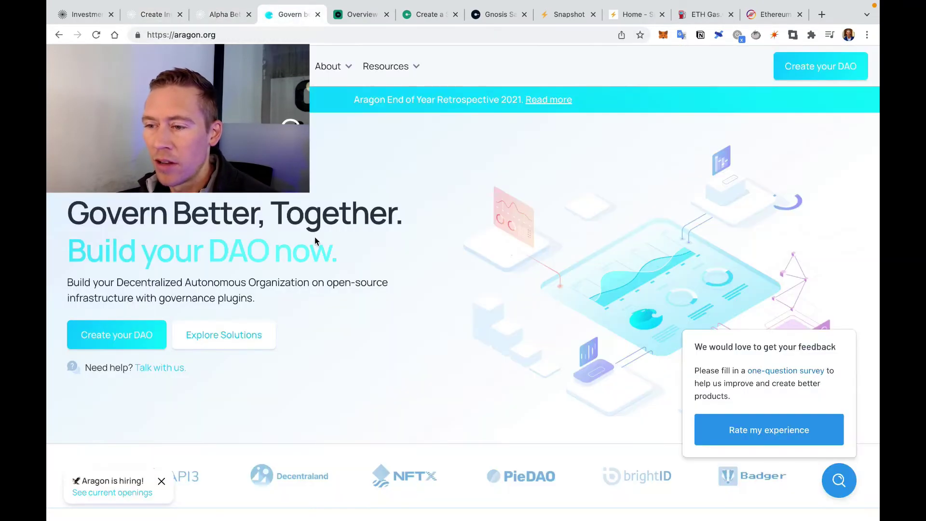
Step: Start a new DAO with the Aragon Client option, opening client.aragon.org in a new tab
left_click(134, 337)
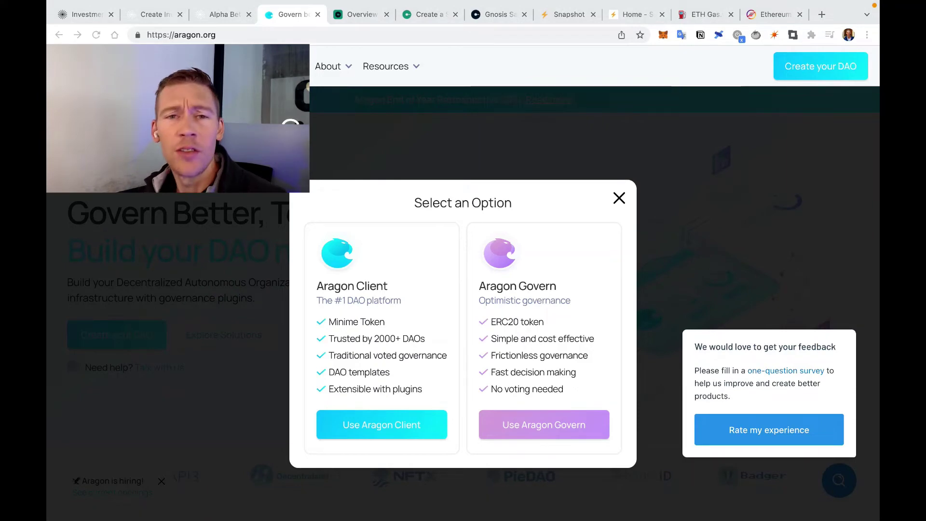
left_click(380, 426)
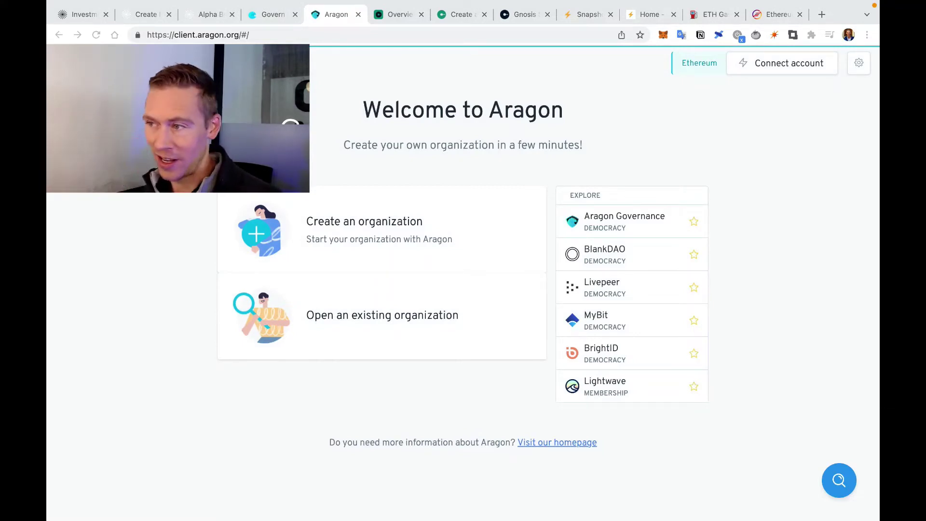
Step: Switch Aragon Client to Polygon and connect the MetaMask wallet account
mouse_move(868, 4)
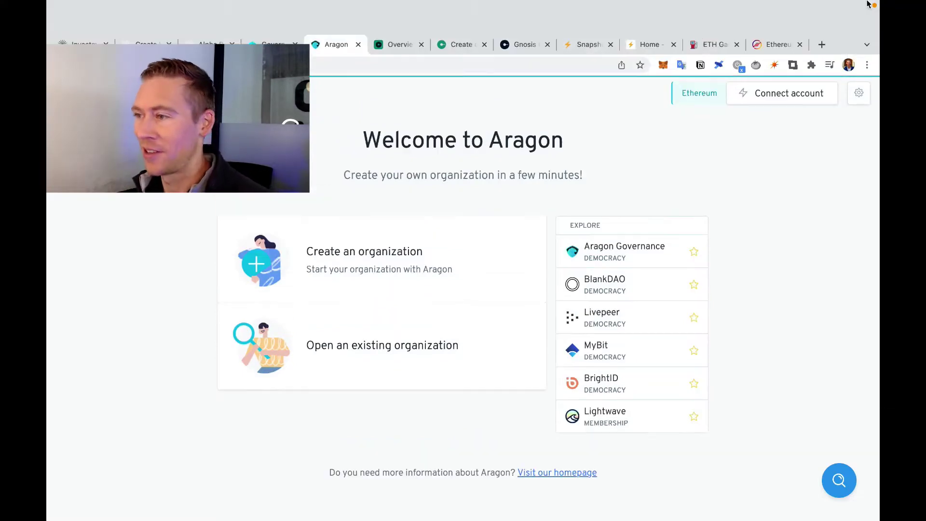
left_click(773, 94)
left_click(699, 63)
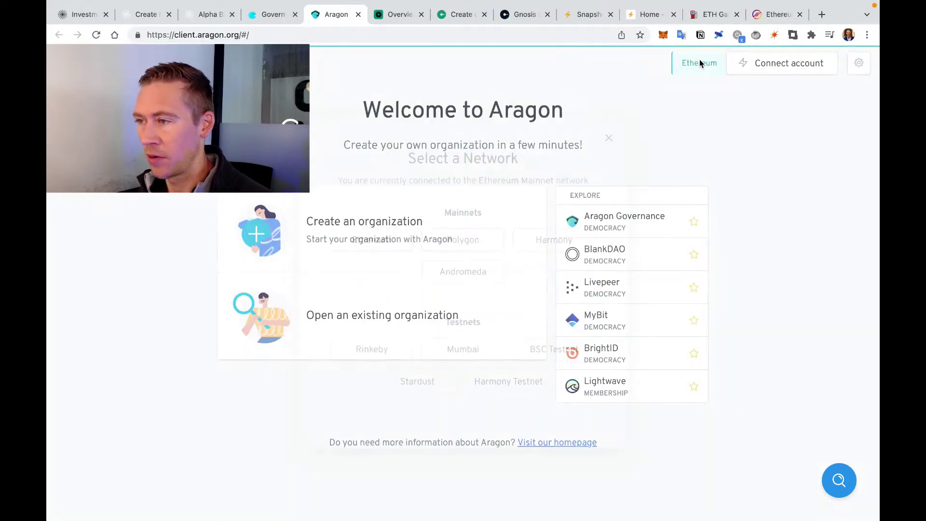
left_click(682, 64)
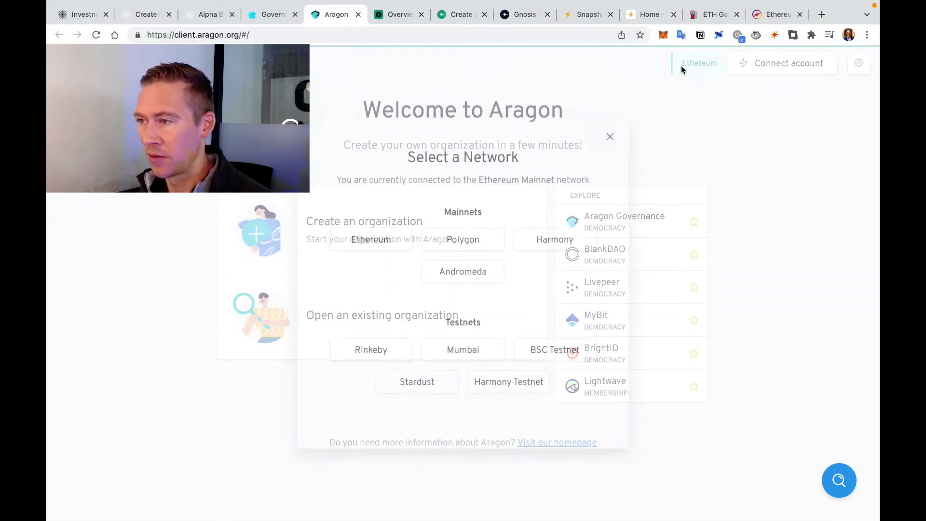
left_click(467, 241)
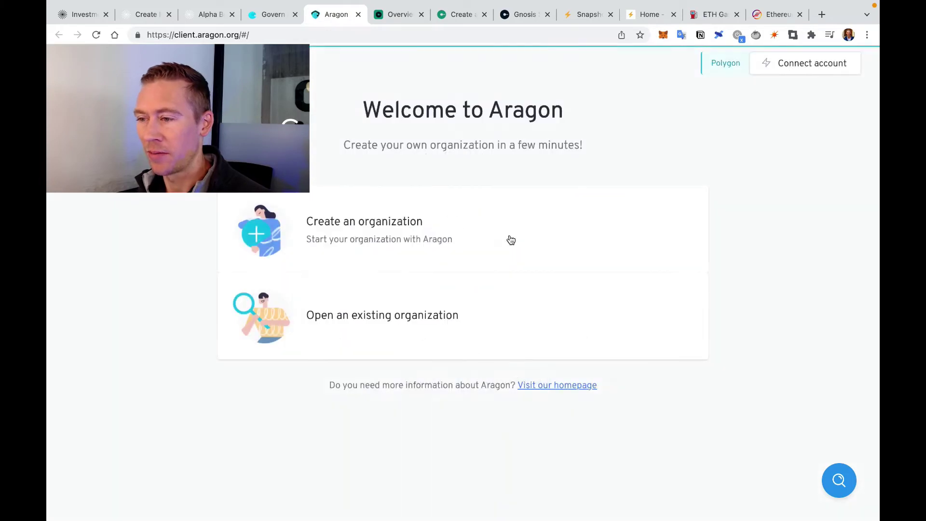
left_click(798, 68)
left_click(697, 140)
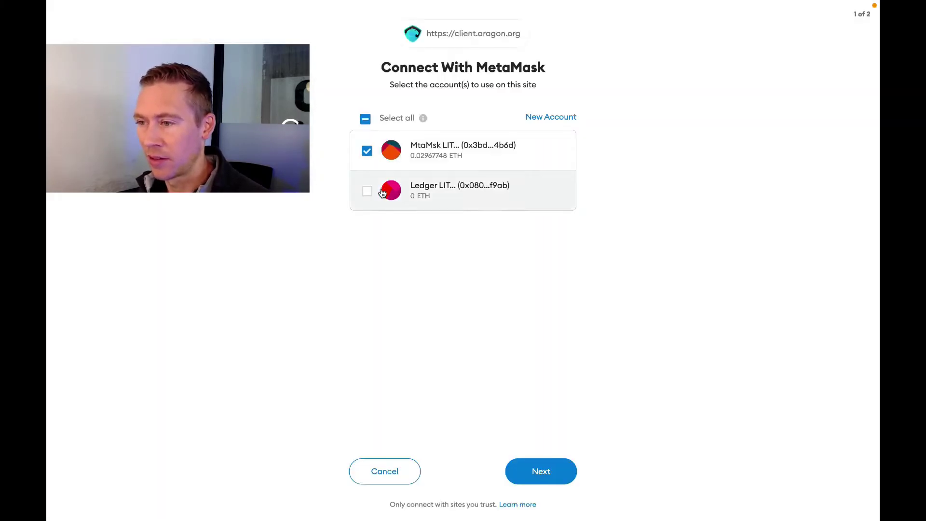
left_click(544, 466)
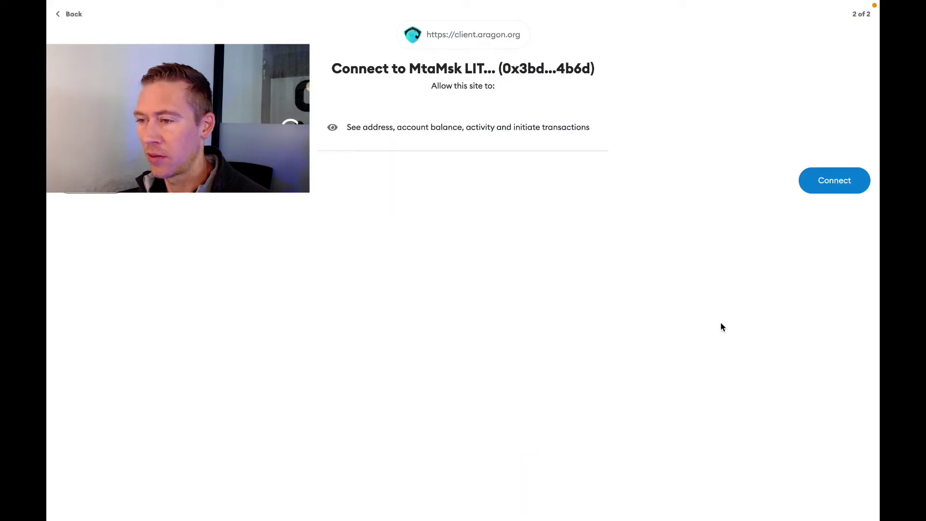
left_click(830, 180)
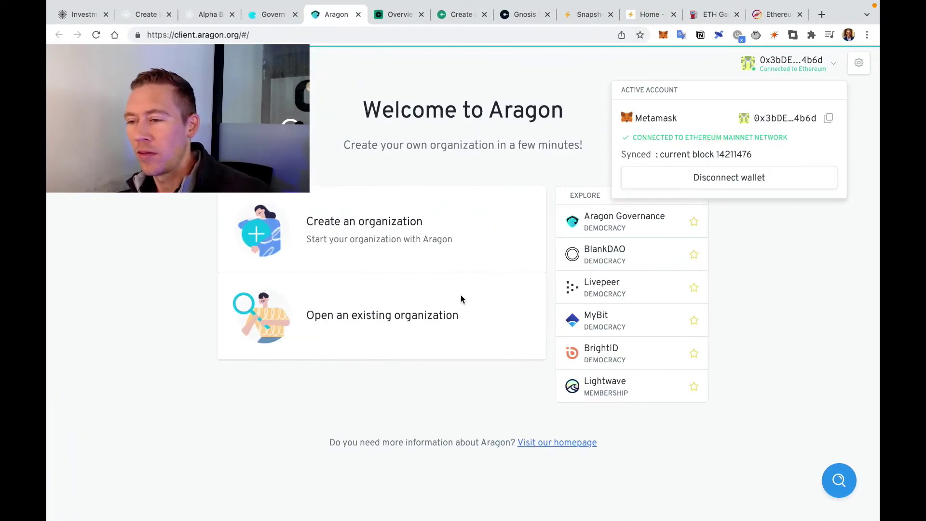
left_click(418, 424)
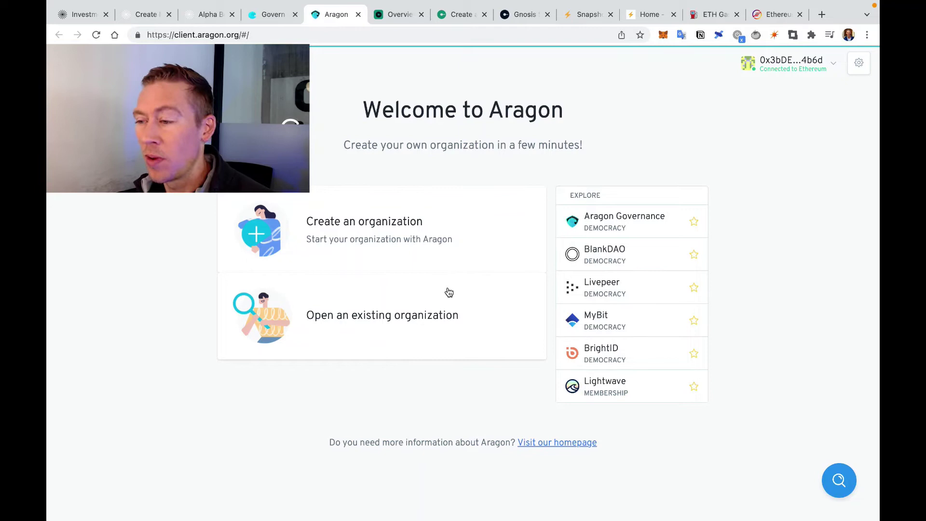
Step: Try creating an organization, then bring up the Ethereum node and IPFS gateway network preferences
left_click(406, 225)
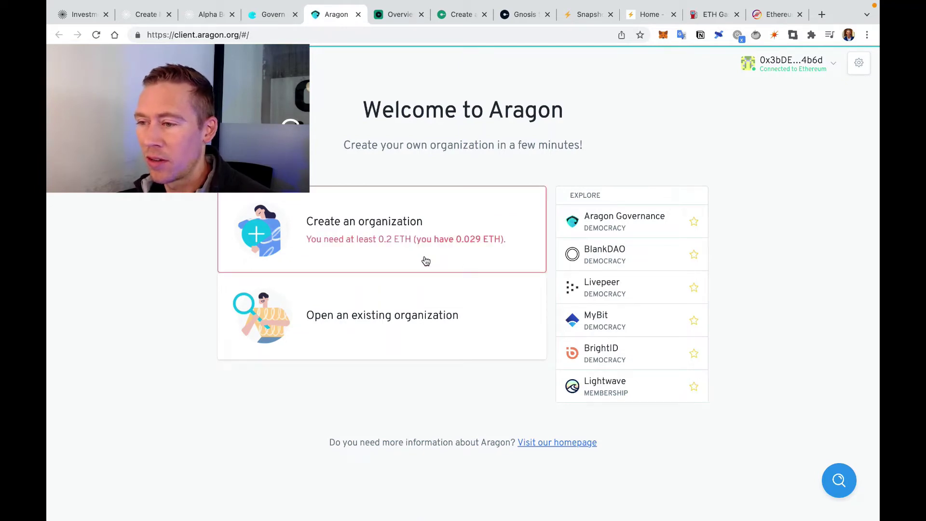
left_click(828, 71)
left_click(859, 62)
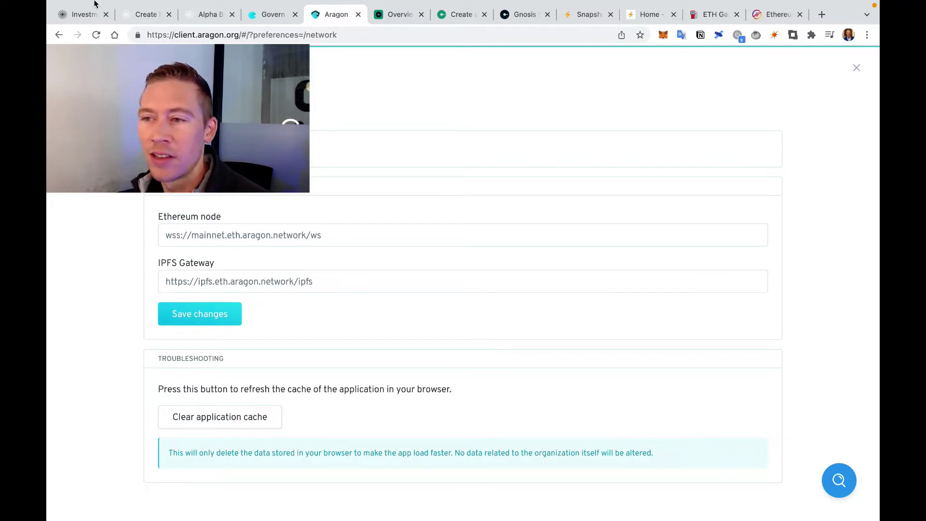
Step: Cycle through the Create, Alpha Beta Club, Overview and Govern tabs, ending on Syndicate's Investment Clubs page
left_click(141, 15)
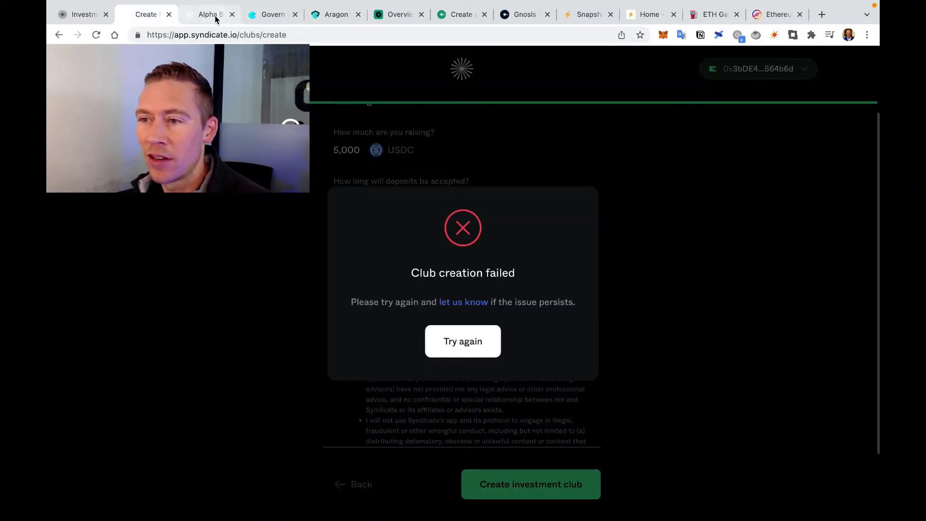
left_click(216, 17)
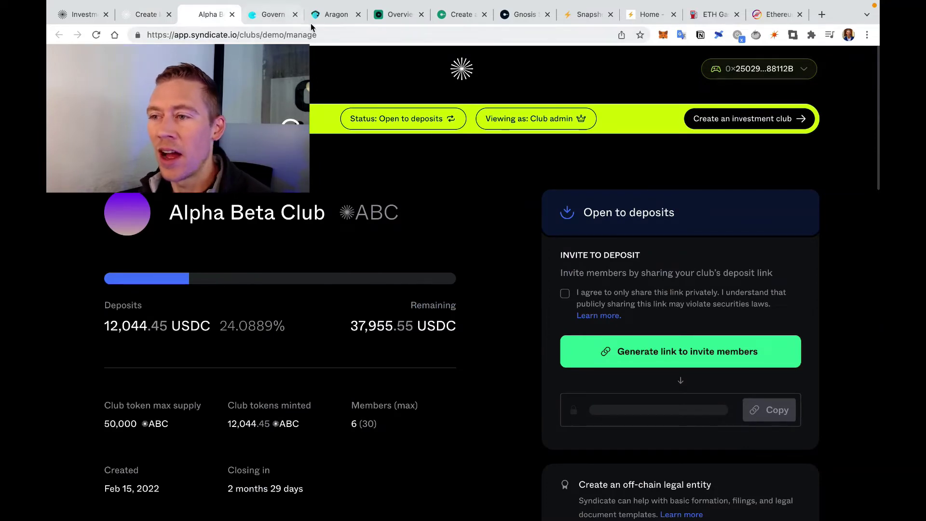
left_click(392, 15)
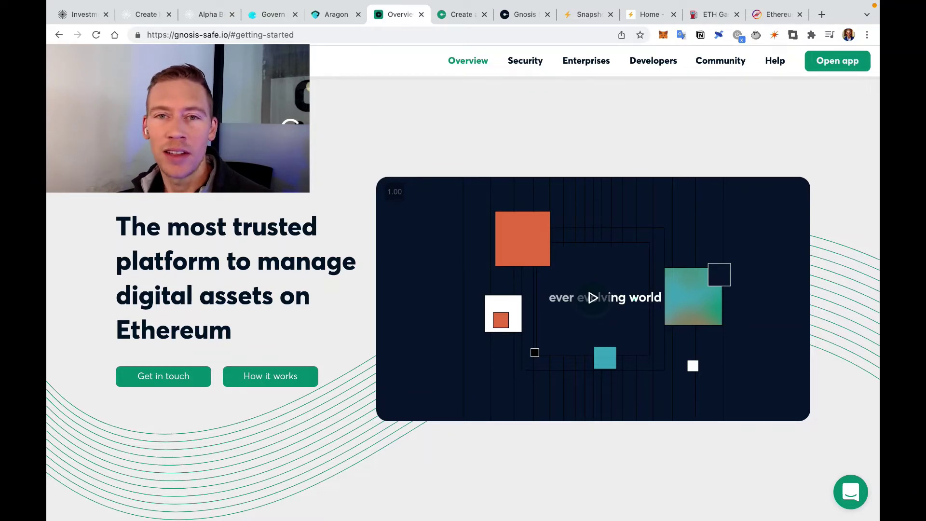
left_click(271, 15)
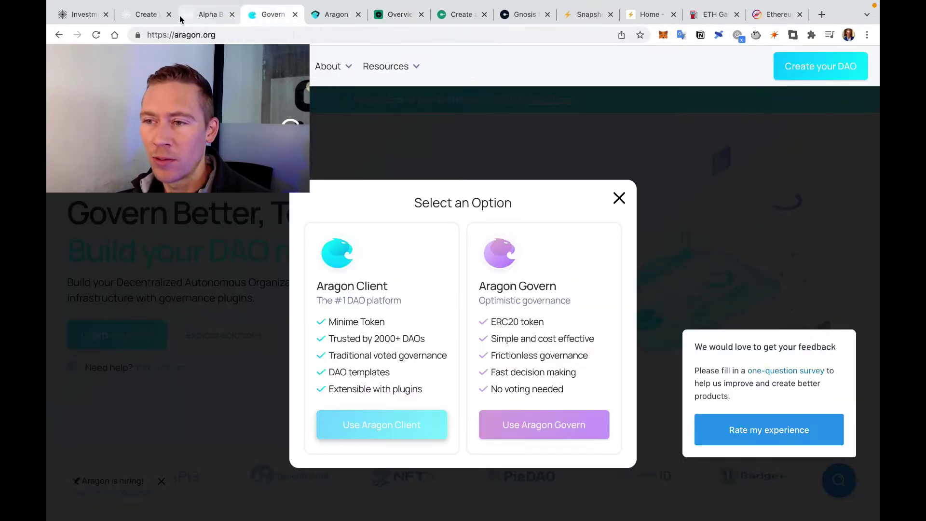
left_click(151, 17)
key("ctrl+shift+Tab")
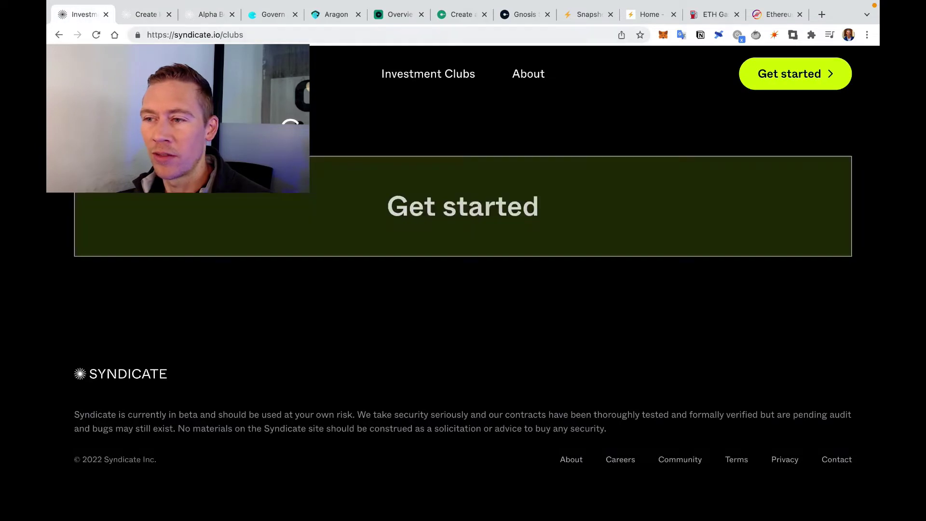
Step: Bring up the Gnosis Safe overview page and browse down to its multi-signature Features section
left_click(396, 14)
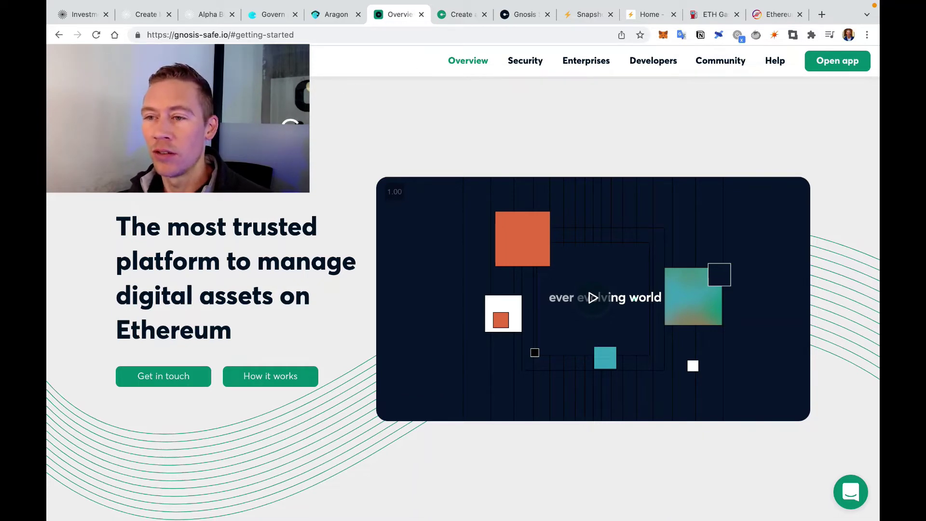
scroll(463, 283, "down", 1)
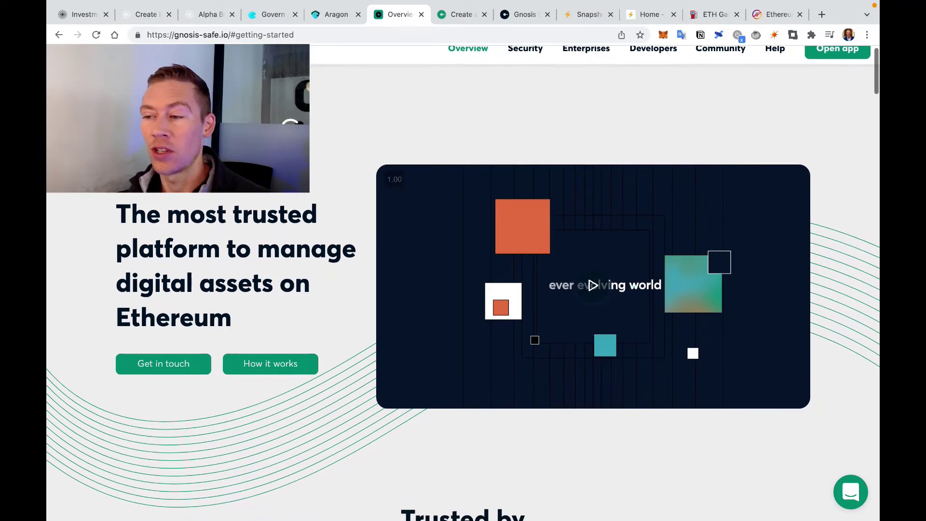
scroll(363, 93, "down", 8)
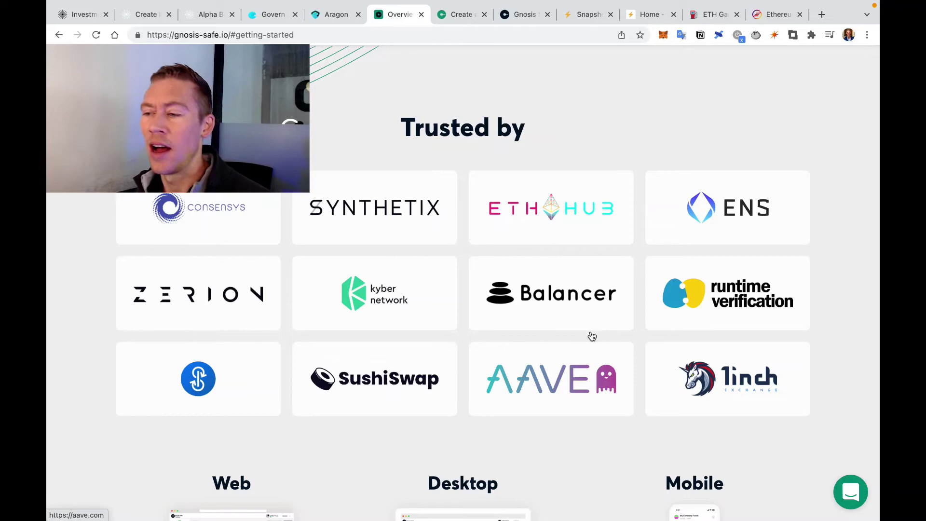
scroll(589, 335, "down", 5)
scroll(425, 317, "down", 2)
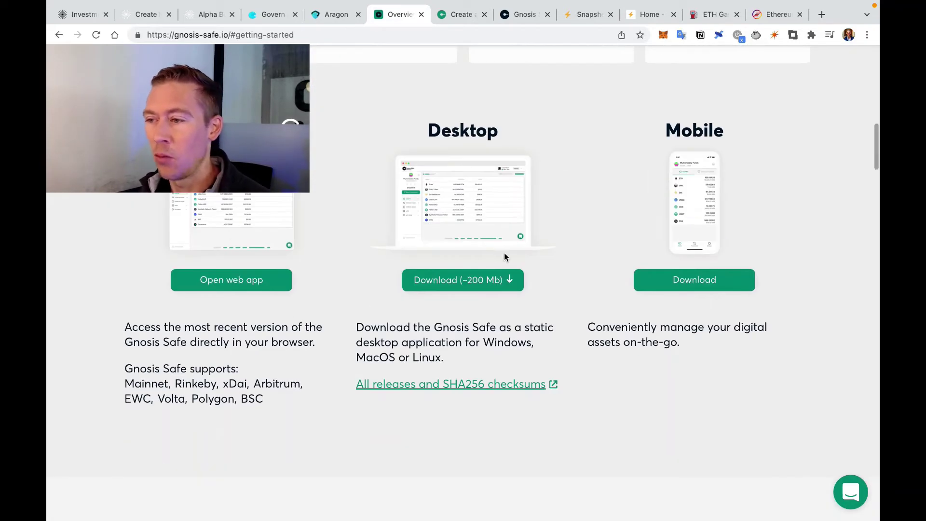
scroll(526, 273, "down", 10)
scroll(483, 260, "up", 3)
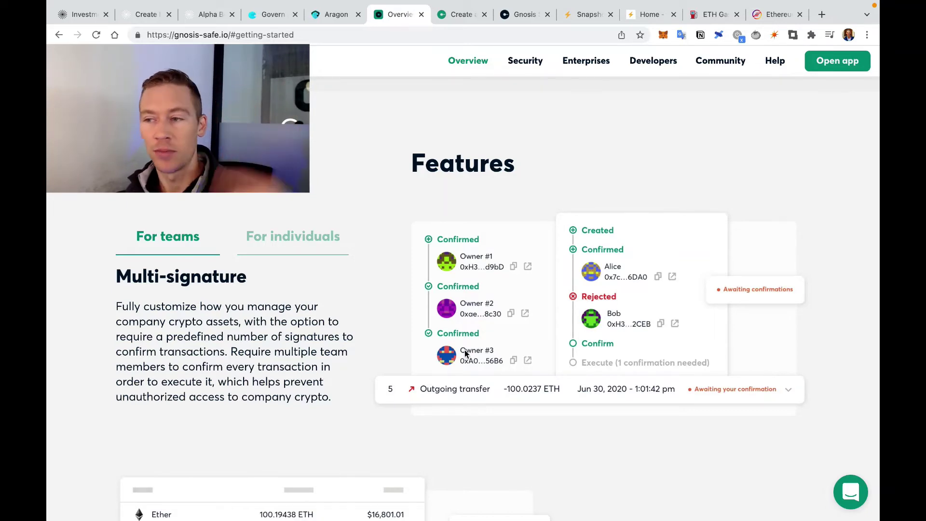
Step: Read through the Assets, Safe Apps, comparison and mobile sections, then go to the Create a Safe article
scroll(455, 317, "down", 5)
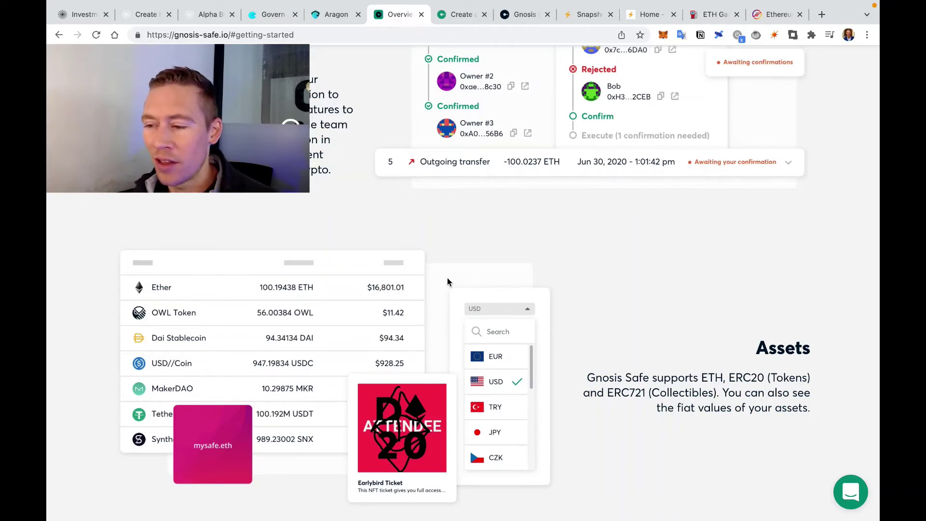
scroll(448, 281, "down", 4)
scroll(446, 297, "down", 1)
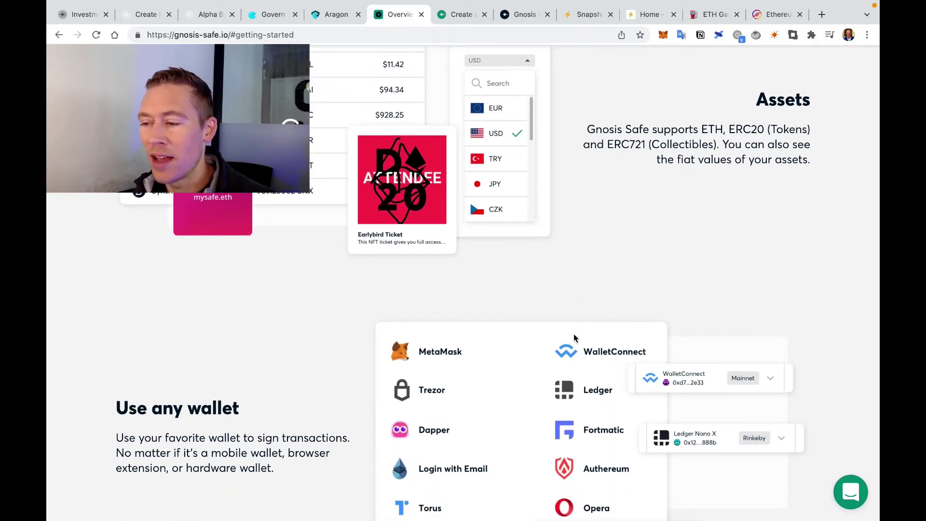
scroll(622, 331, "down", 2)
scroll(487, 333, "down", 6)
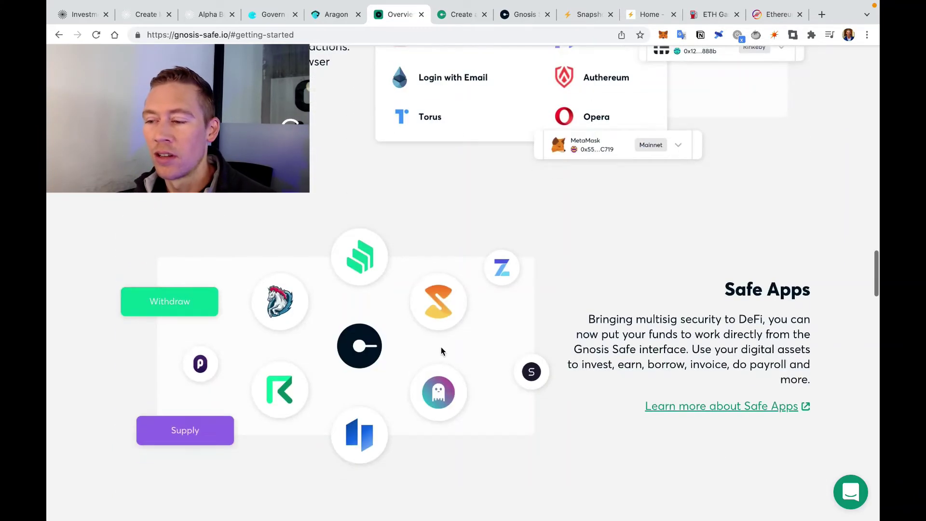
scroll(404, 320, "down", 2)
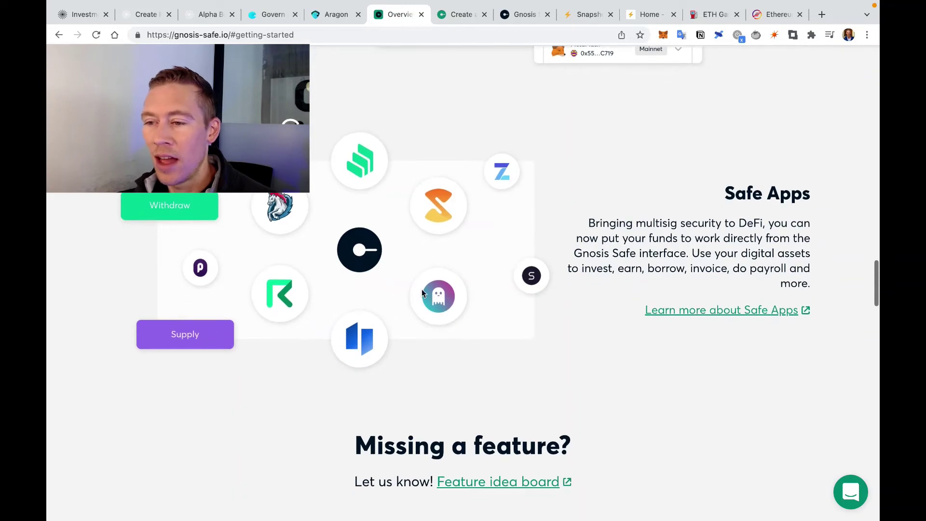
scroll(421, 288, "down", 5)
scroll(467, 253, "down", 6)
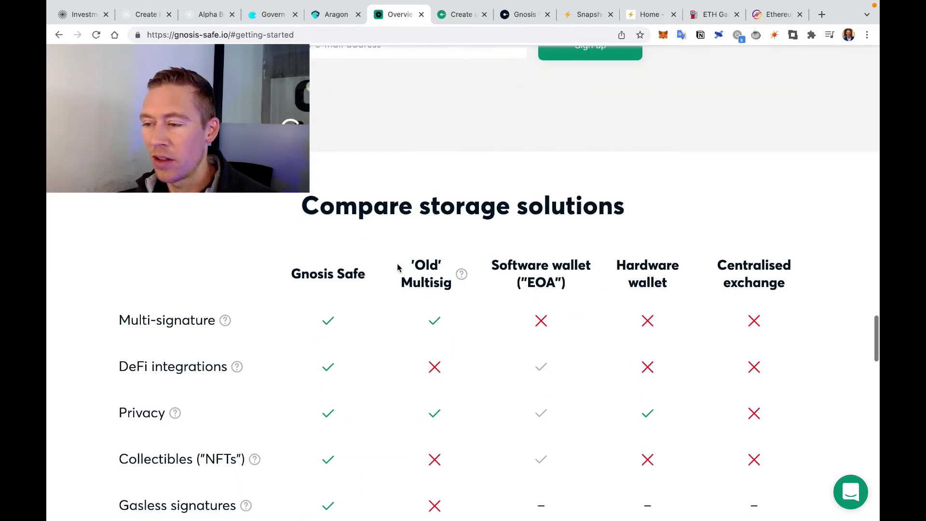
scroll(367, 232, "down", 2)
scroll(261, 256, "down", 2)
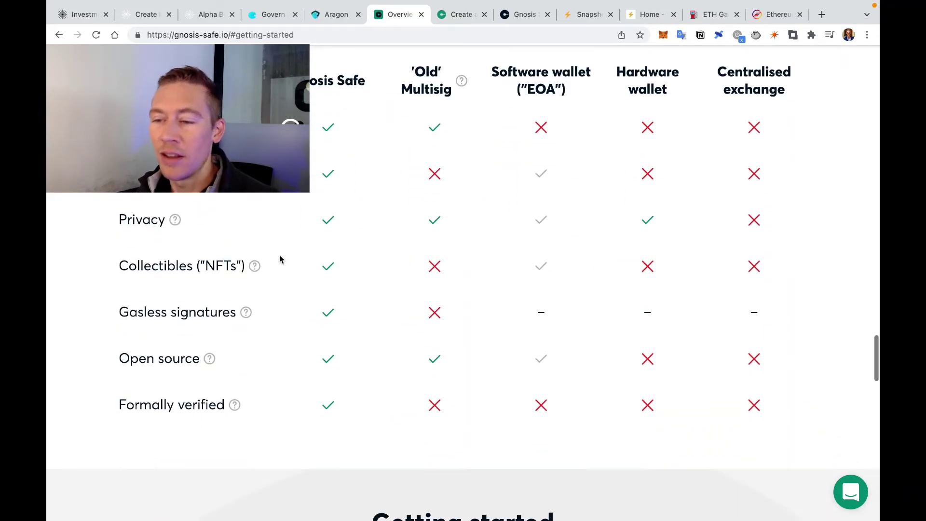
scroll(299, 270, "down", 1)
mouse_move(210, 308)
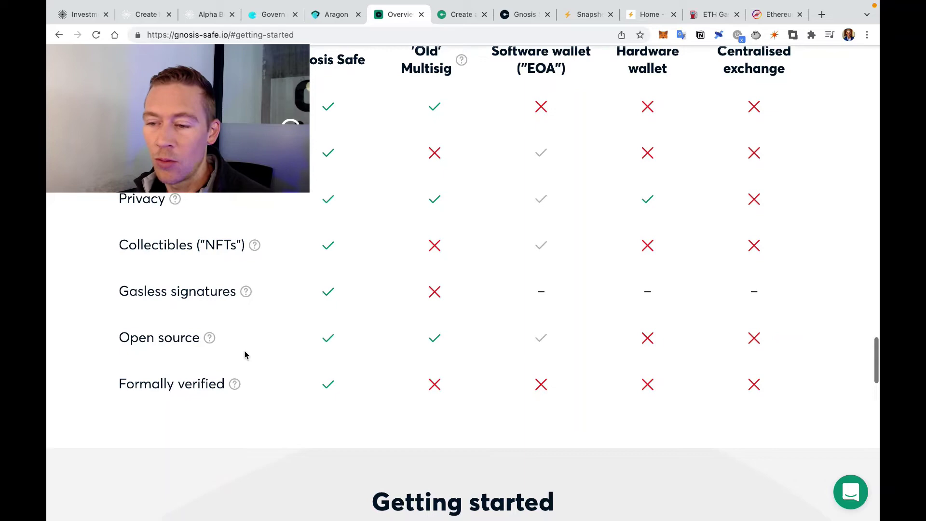
scroll(244, 354, "down", 6)
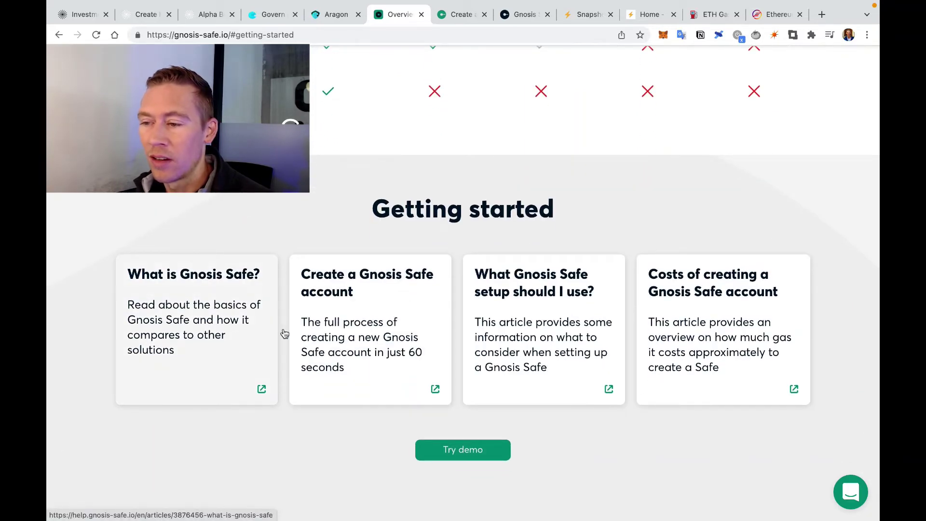
scroll(414, 343, "down", 7)
scroll(448, 312, "down", 5)
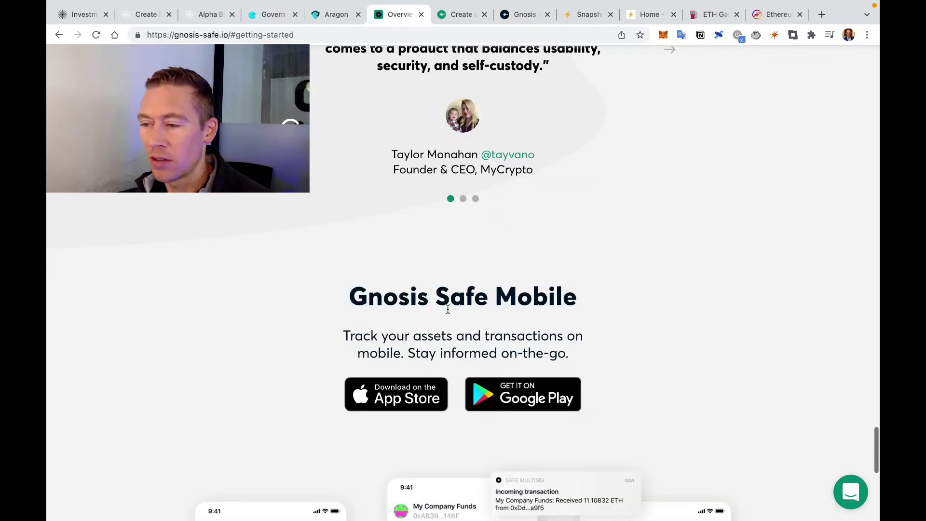
scroll(500, 400, "down", 8)
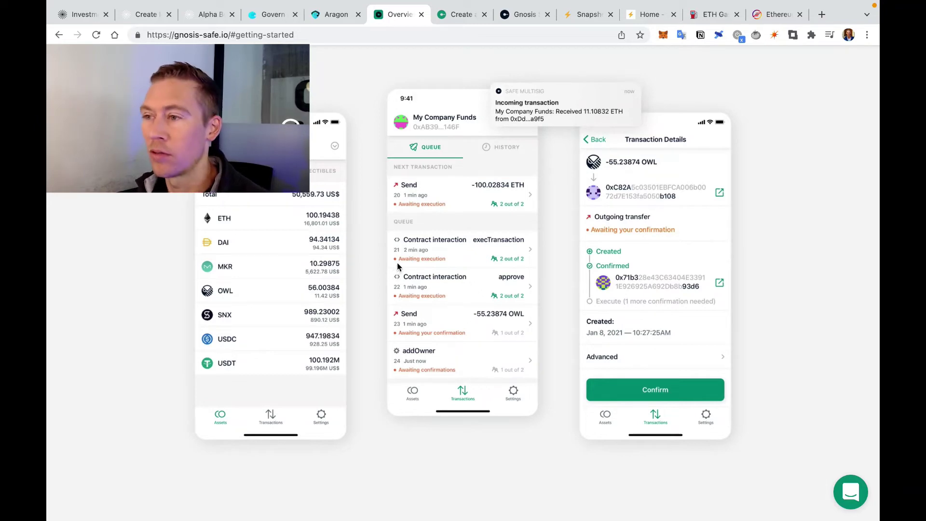
key("ctrl+Tab")
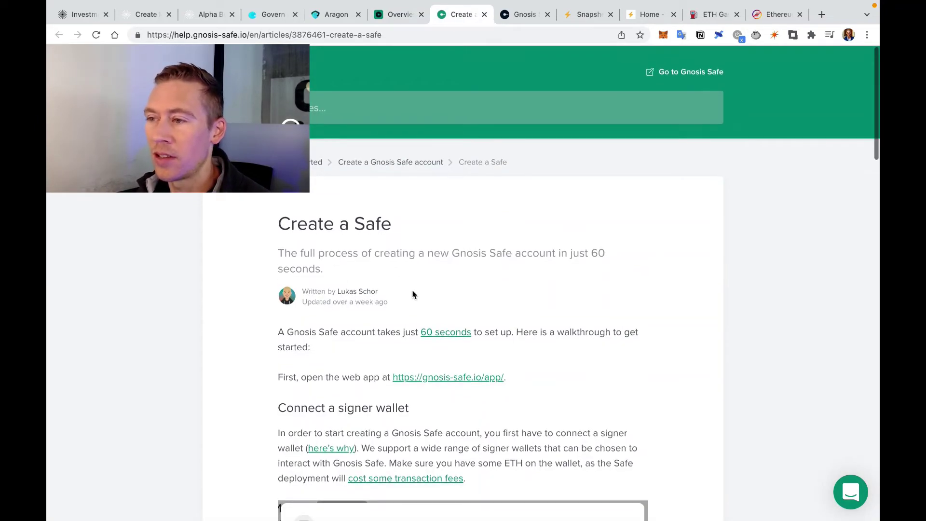
Step: Go to the Gnosis Safe web app and switch its network from Ethereum to Polygon
key("ctrl+Tab")
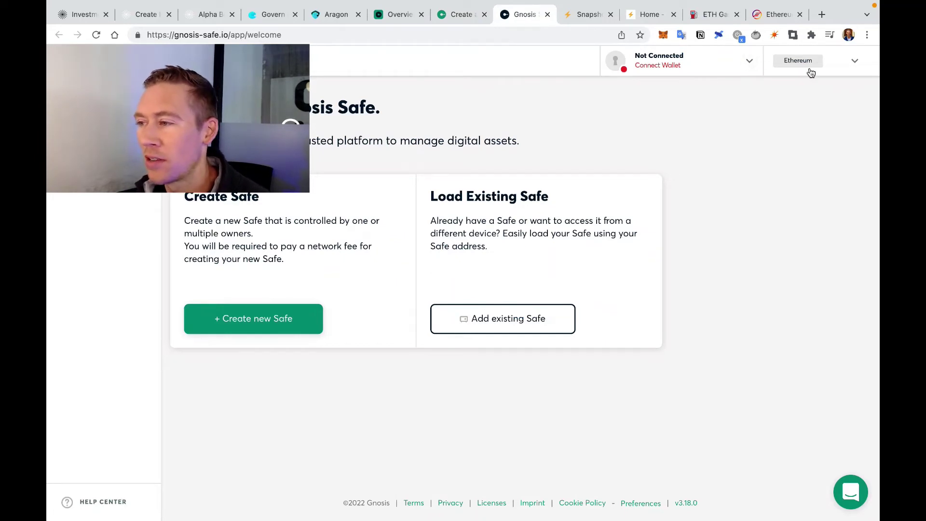
left_click(855, 62)
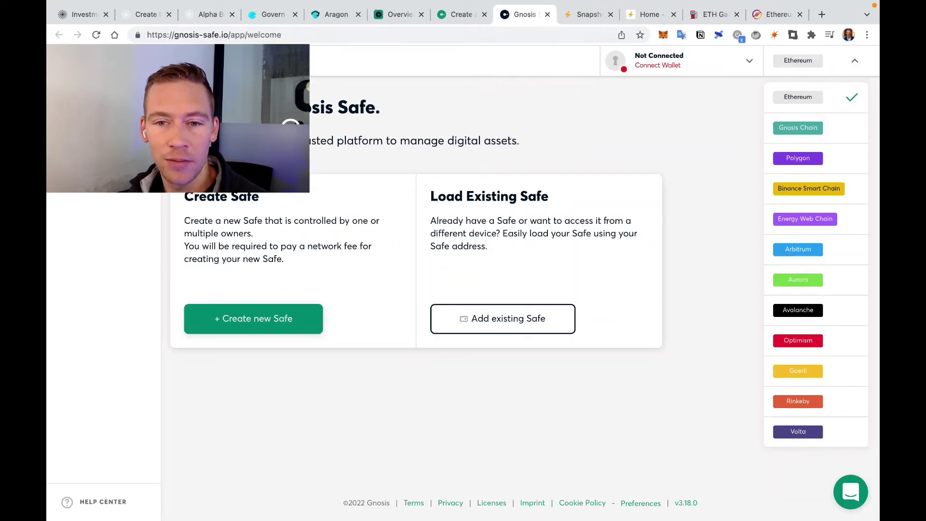
left_click(833, 160)
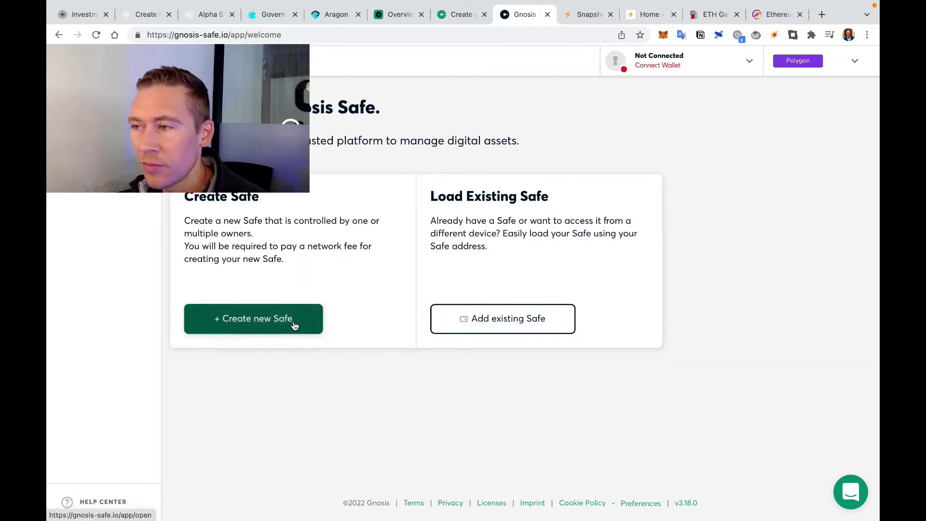
Step: Connect MetaMask, approve switching to Polygon Mainnet, and start creating a new Safe
left_click(704, 60)
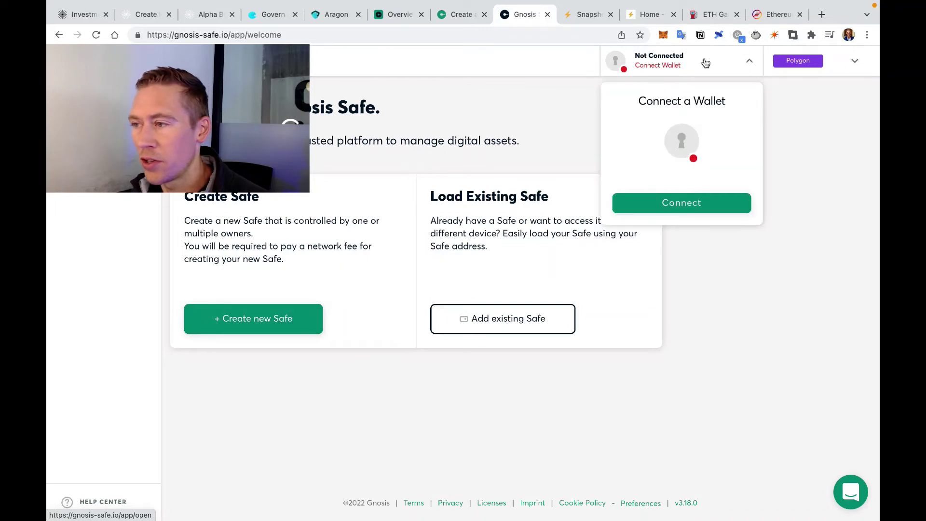
left_click(674, 200)
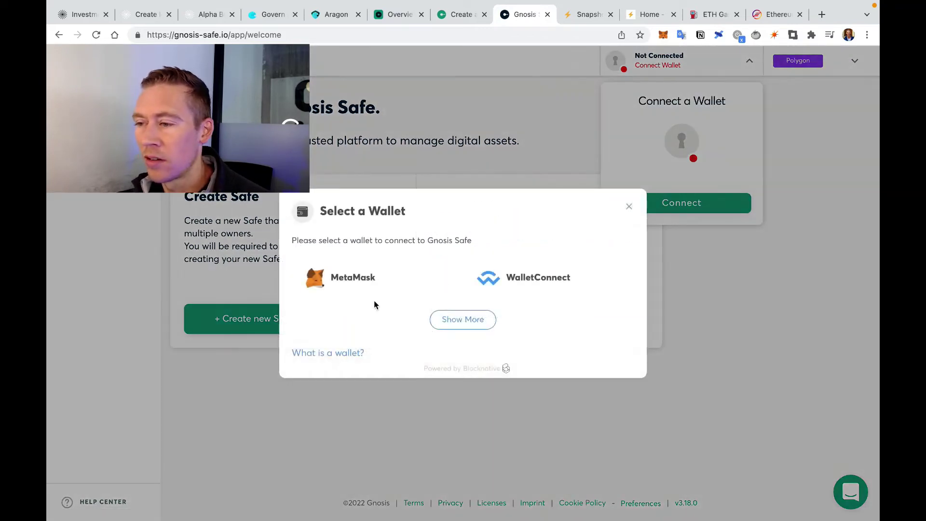
key("Escape")
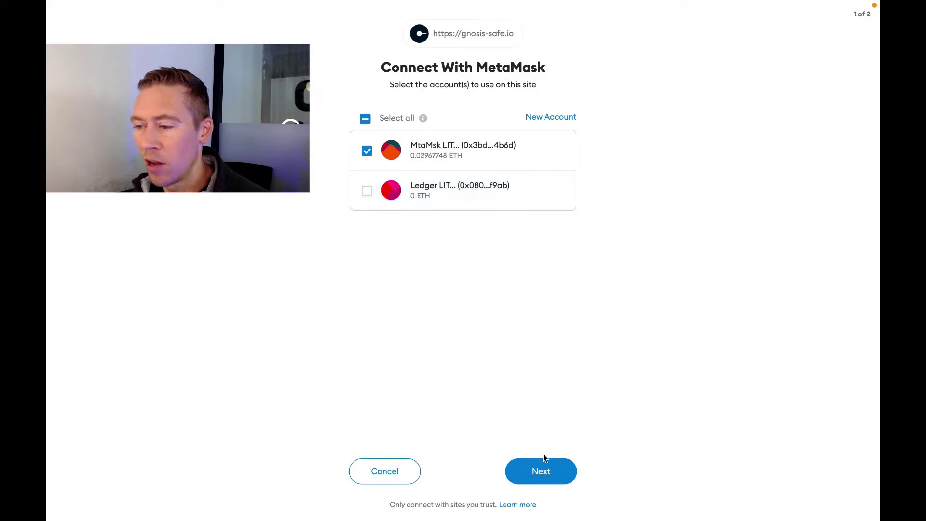
left_click(545, 465)
left_click(818, 180)
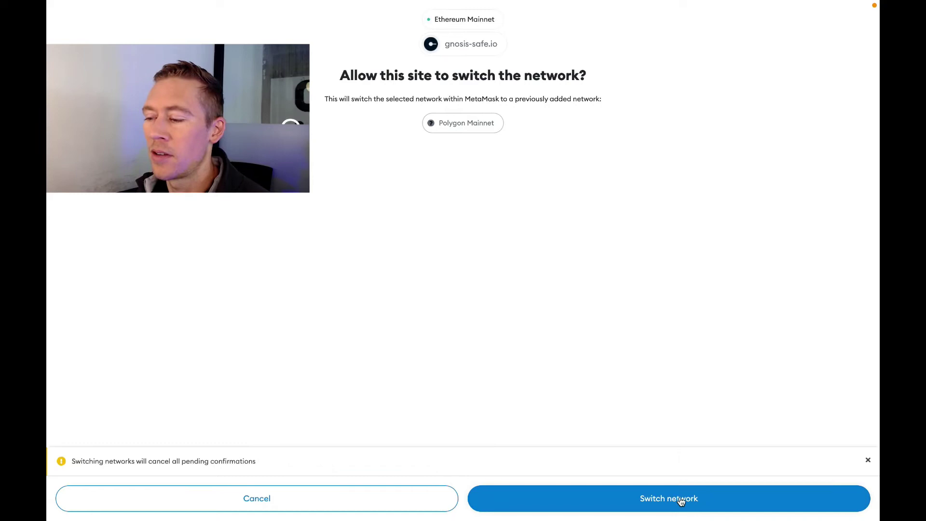
left_click(681, 502)
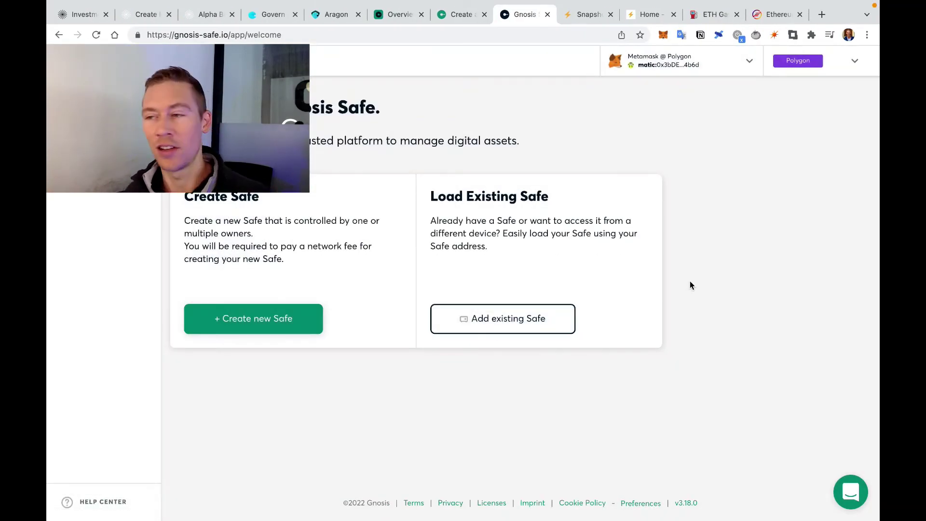
left_click(290, 319)
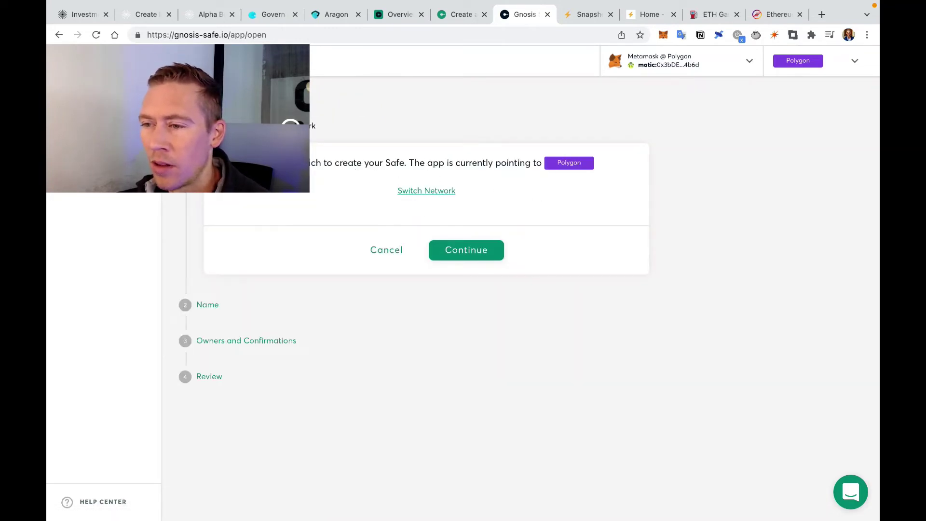
Step: Confirm Polygon as the network and start entering the new Safe's name, 'gr'
left_click_drag(310, 163, 437, 162)
left_click(479, 160)
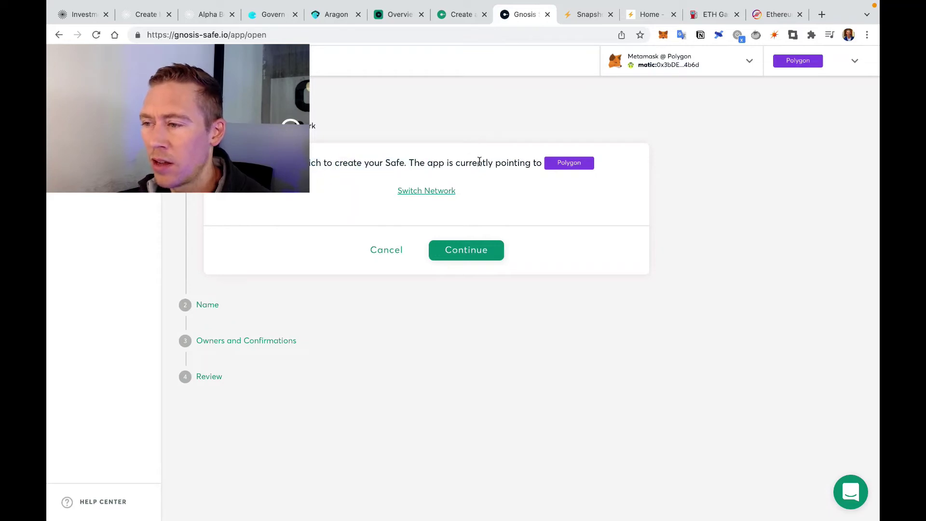
left_click(448, 256)
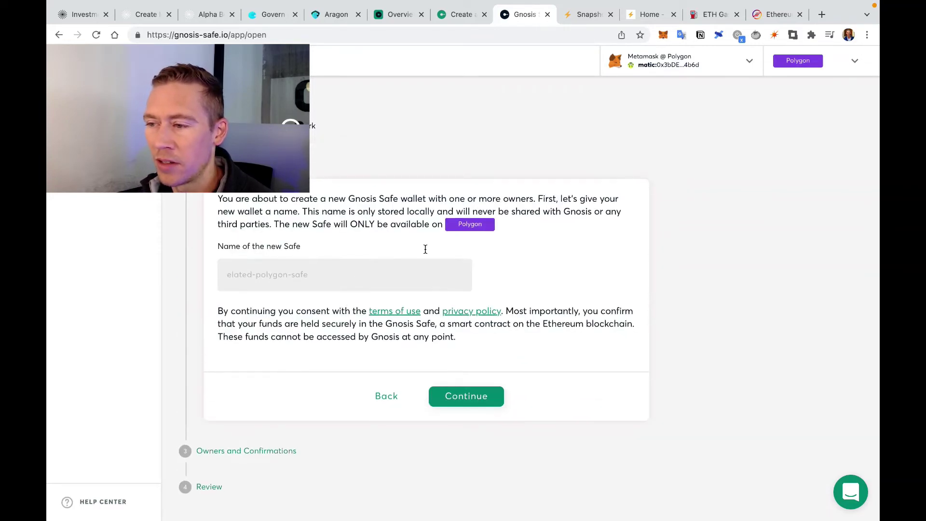
left_click(370, 288)
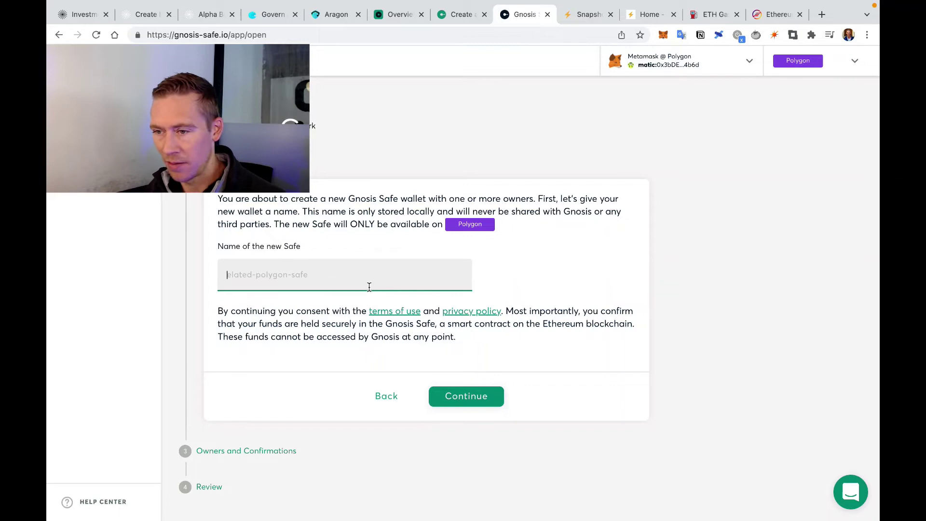
type("gr")
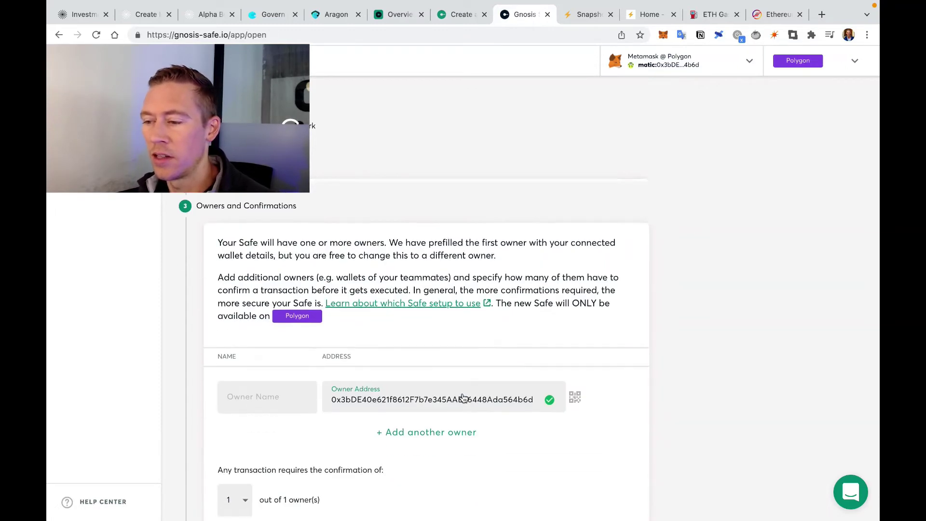
Step: Enter names for the first three Safe owners, adding an owner row for each
scroll(463, 398, "down", 1)
left_click(282, 407)
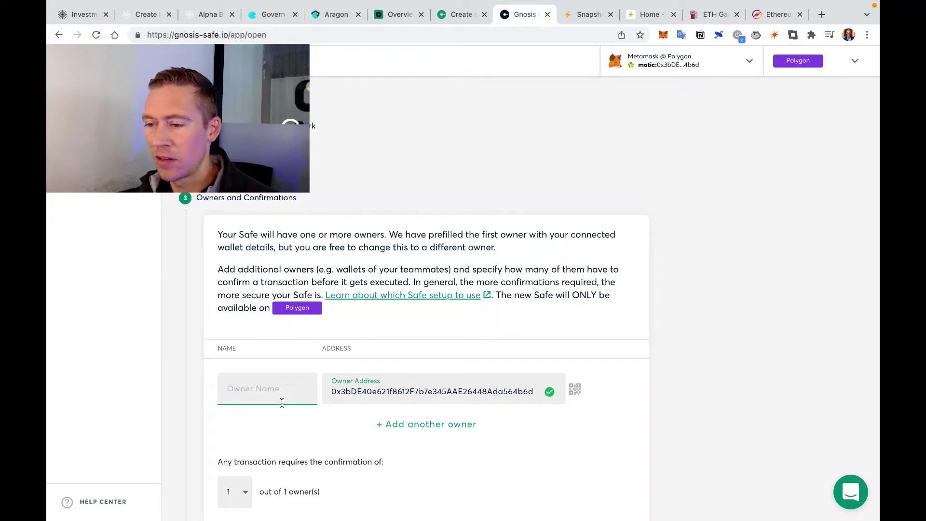
type("evan")
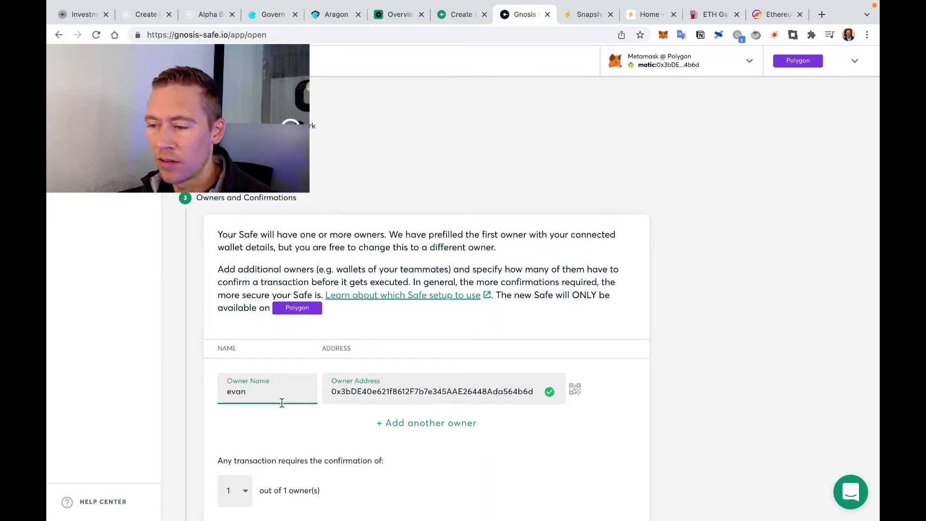
left_click(444, 423)
left_click(298, 424)
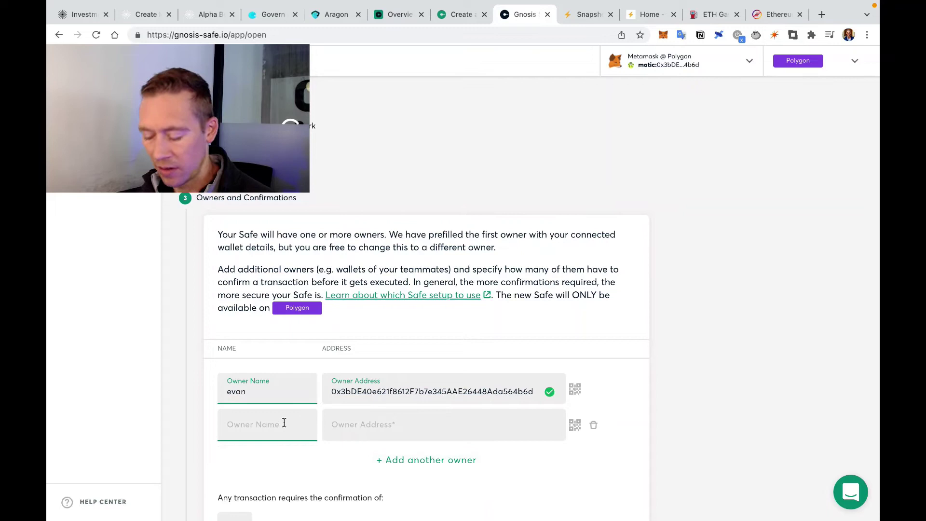
type("taylor")
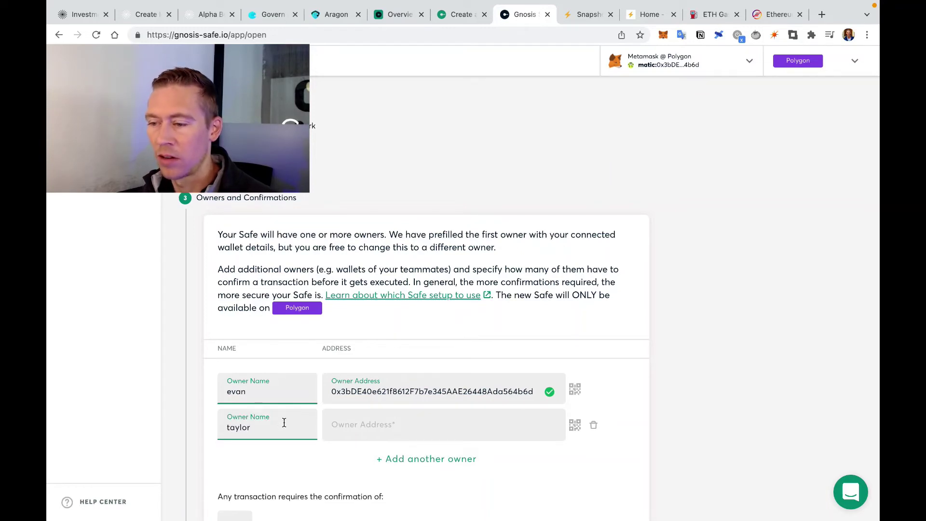
left_click(403, 456)
left_click(282, 468)
type("bard")
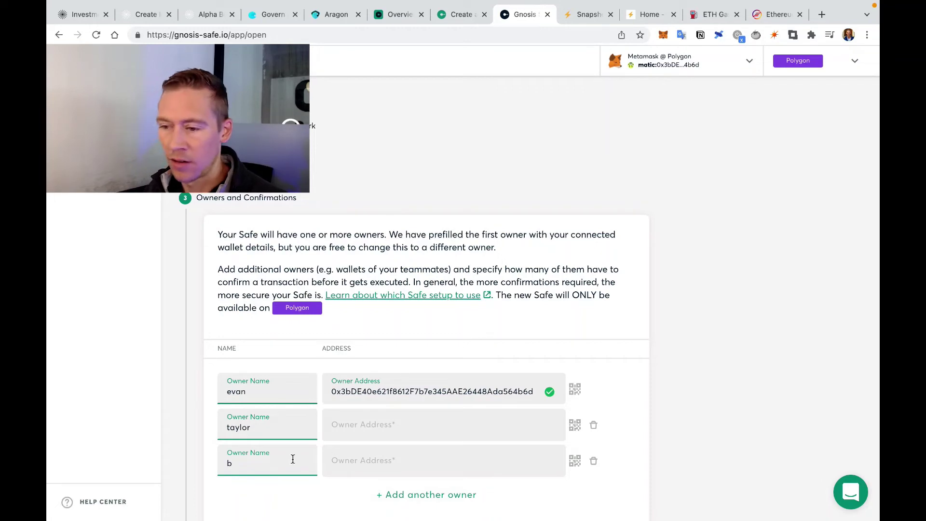
Step: Add the fourth and fifth owner rows and enter their names
left_click(418, 496)
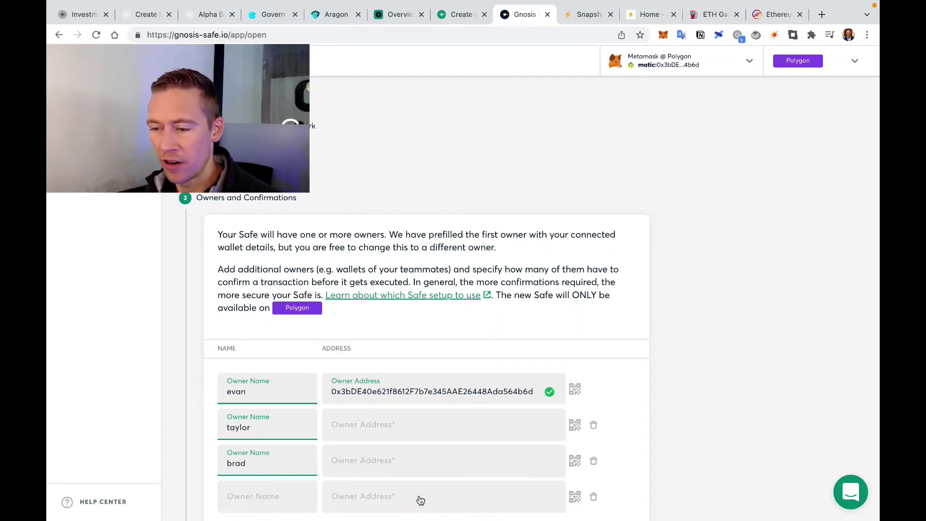
scroll(409, 488, "down", 2)
left_click(281, 411)
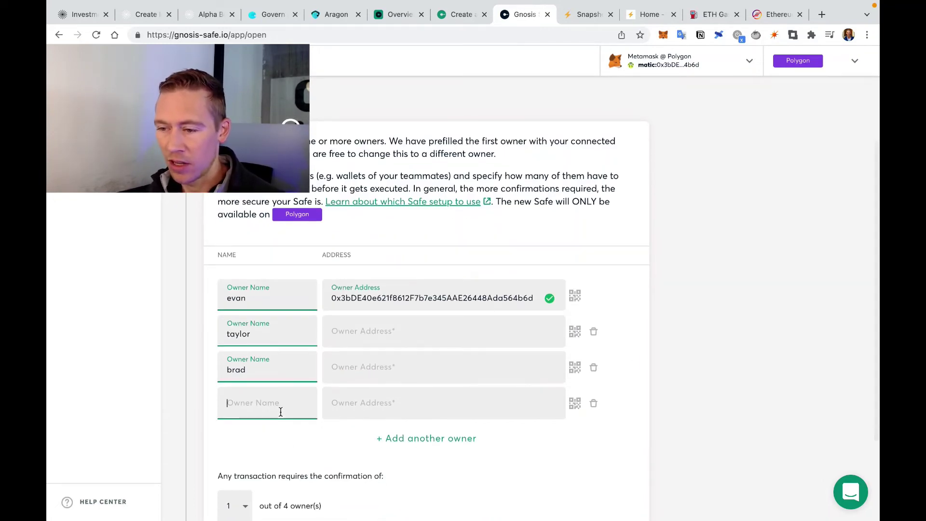
type("chad")
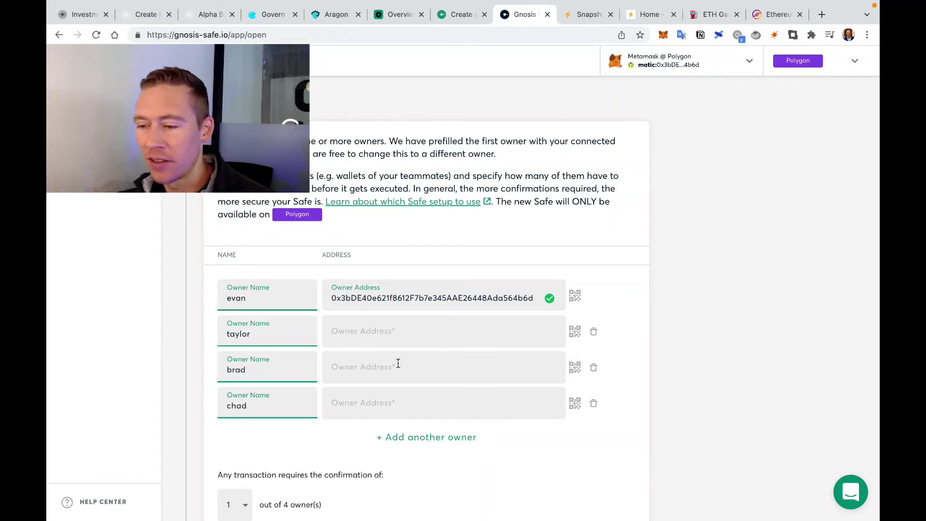
scroll(398, 362, "down", 2)
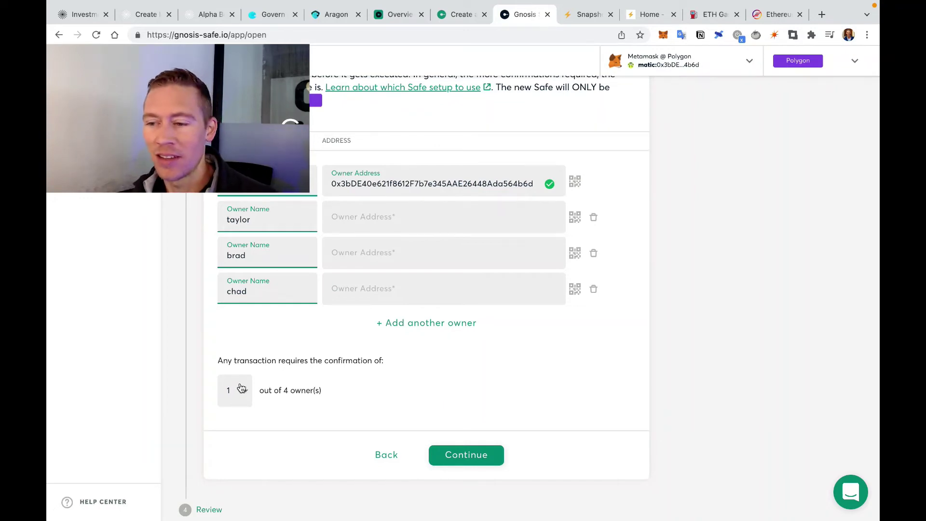
left_click(428, 323)
left_click(260, 320)
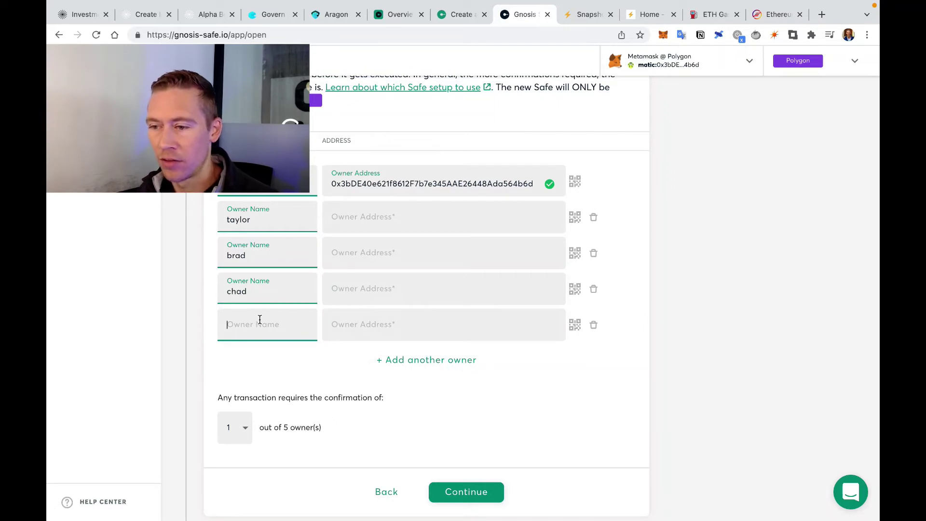
type("dude")
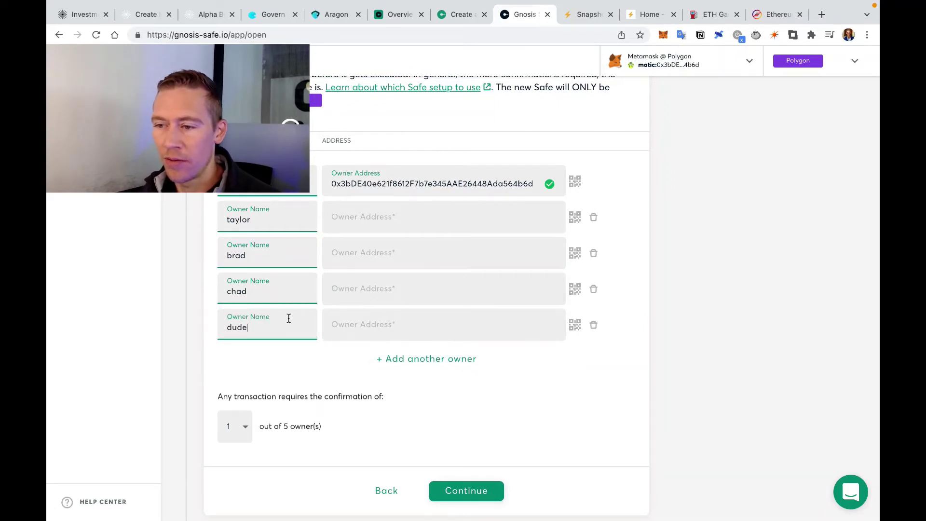
Step: Require 4 of 5 owner confirmations and continue to the Review step
left_click(242, 427)
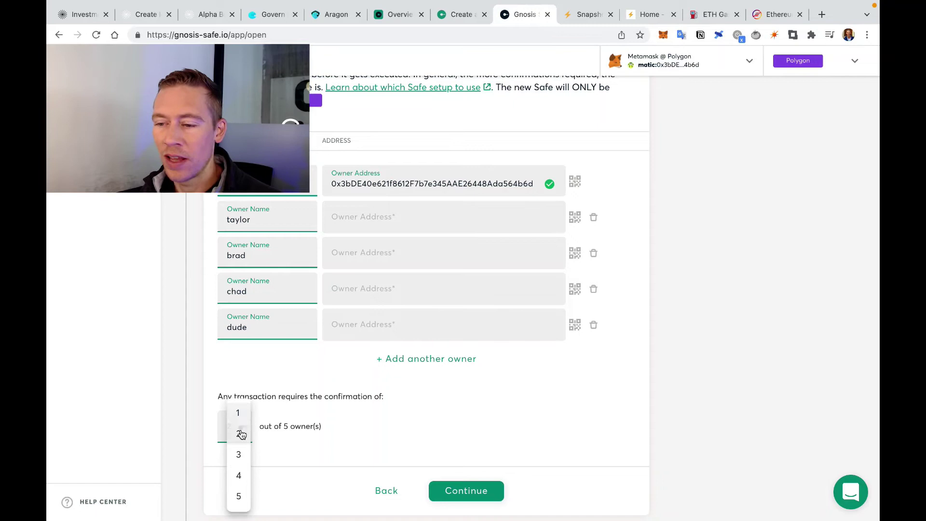
left_click(238, 432)
scroll(371, 432, "down", 1)
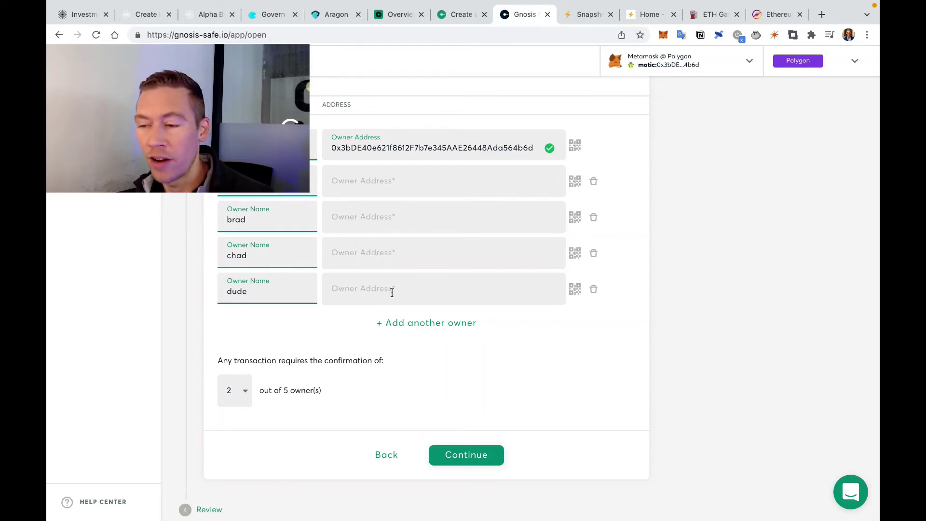
left_click(448, 458)
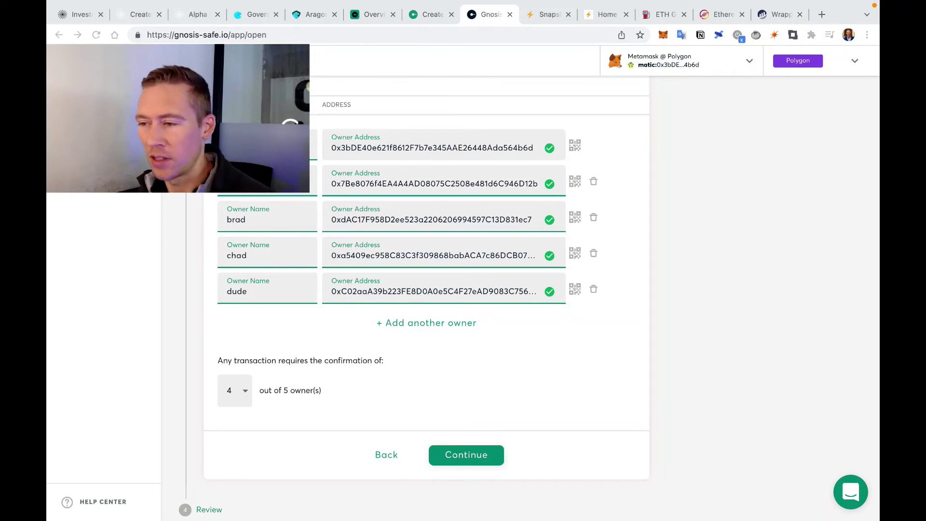
left_click(448, 457)
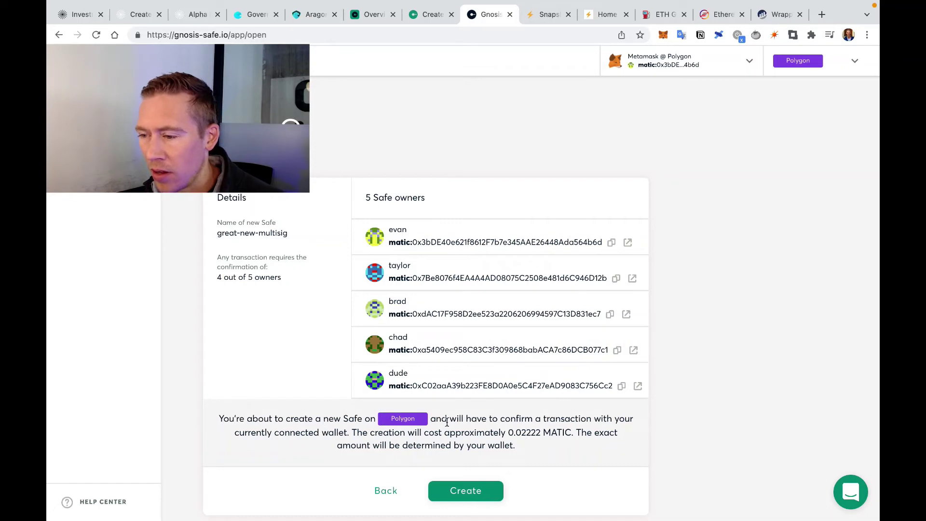
Step: Read through the review page's notes on the connected wallet and approximate cost
left_click_drag(484, 423, 620, 424)
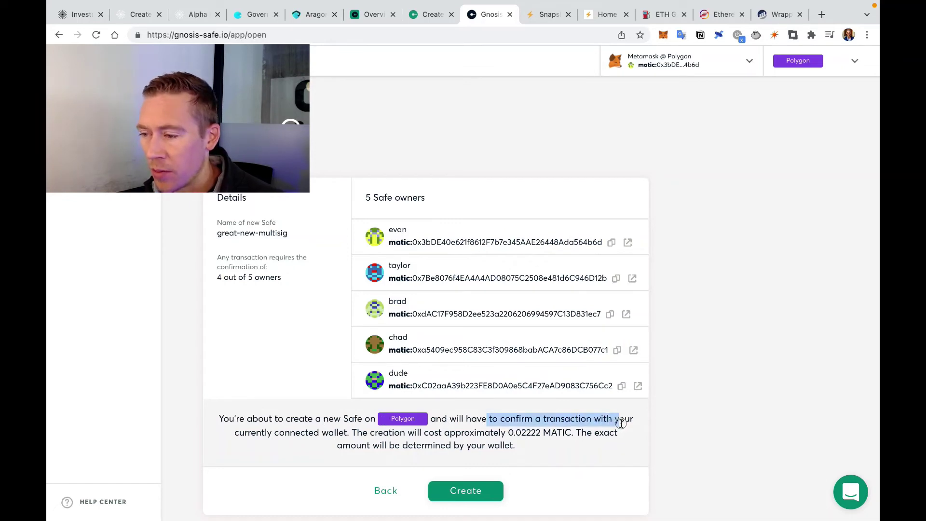
left_click_drag(274, 433, 363, 433)
left_click(405, 433)
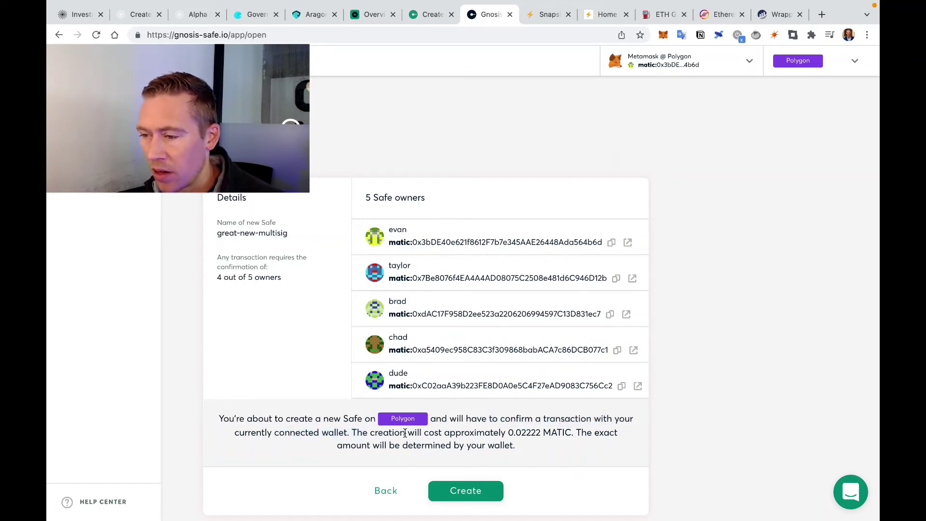
left_click_drag(444, 436, 503, 437)
left_click(512, 435)
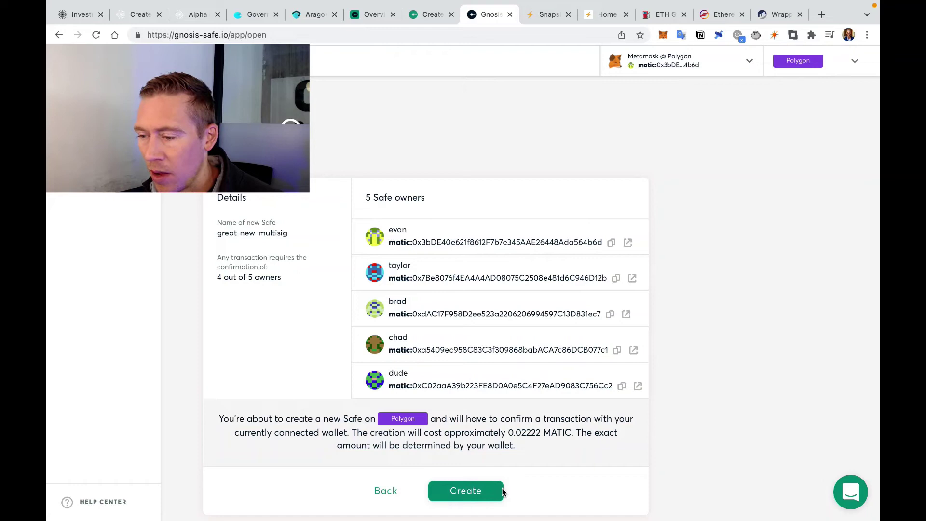
Step: Check the wallet's MATIC balance, then submit creation of the Safe on Polygon
left_click(664, 36)
left_click(746, 166)
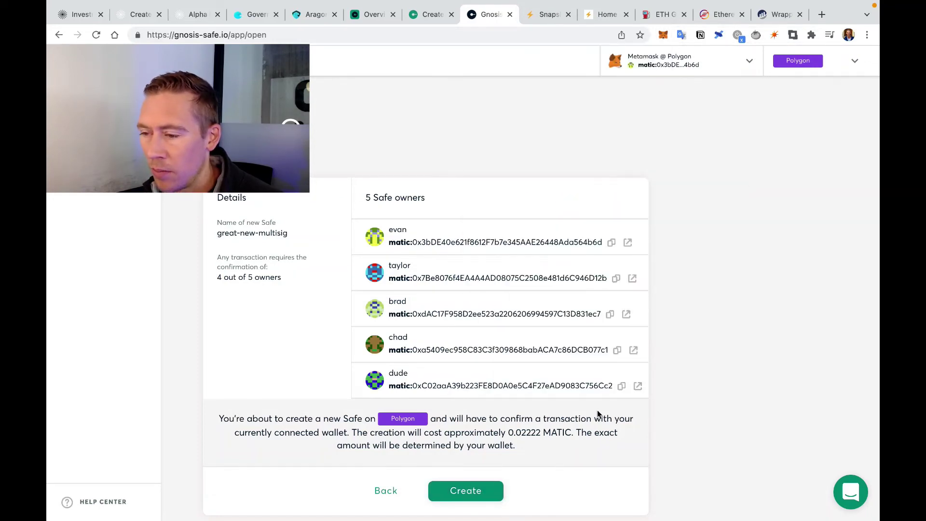
left_click(471, 497)
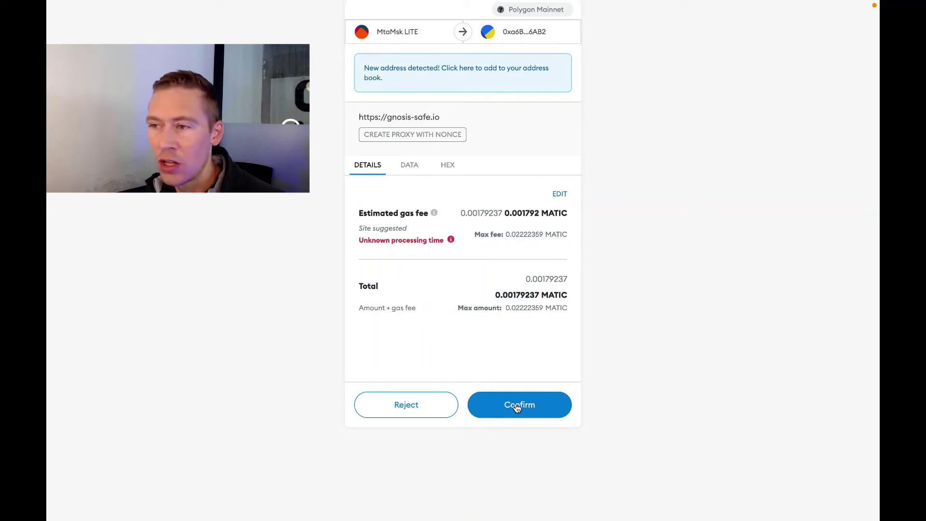
Step: Approve the Safe creation request in MetaMask, then switch to the syndicate.io/clubs tab
left_click(517, 408)
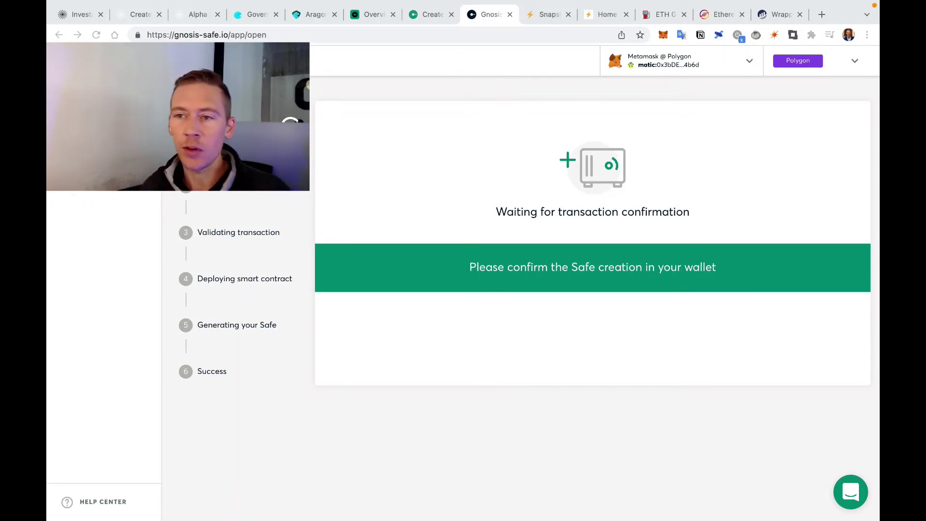
key("super+1")
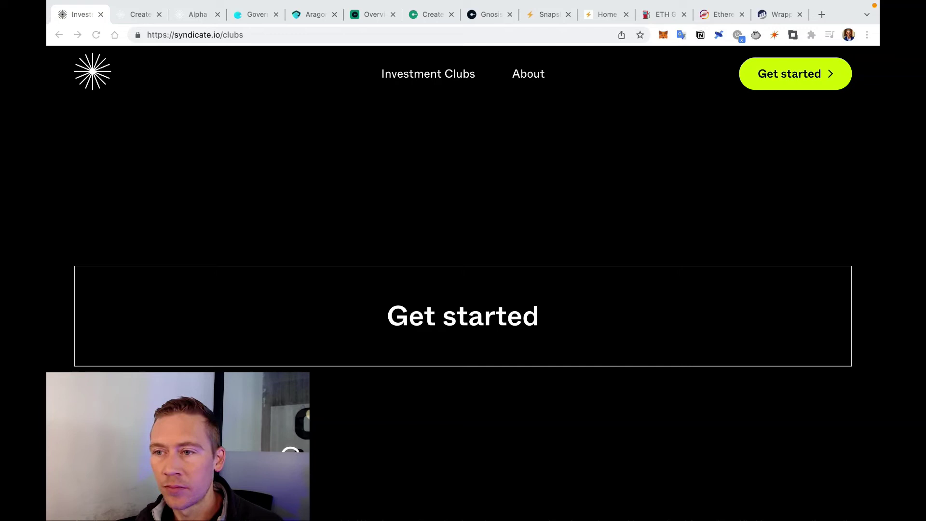
Step: Visit the aragon.org tab, then move on to the client.aragon.org Welcome page
left_click(237, 19)
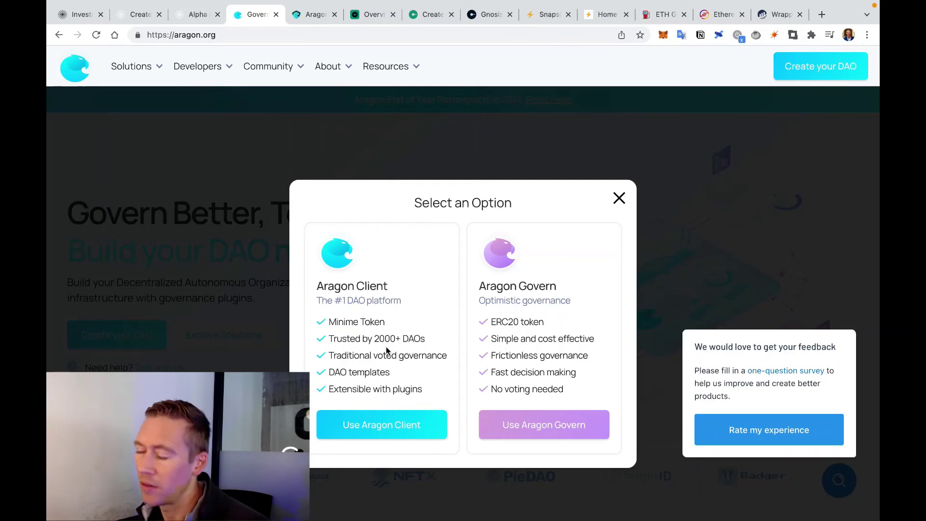
key("ctrl+Tab")
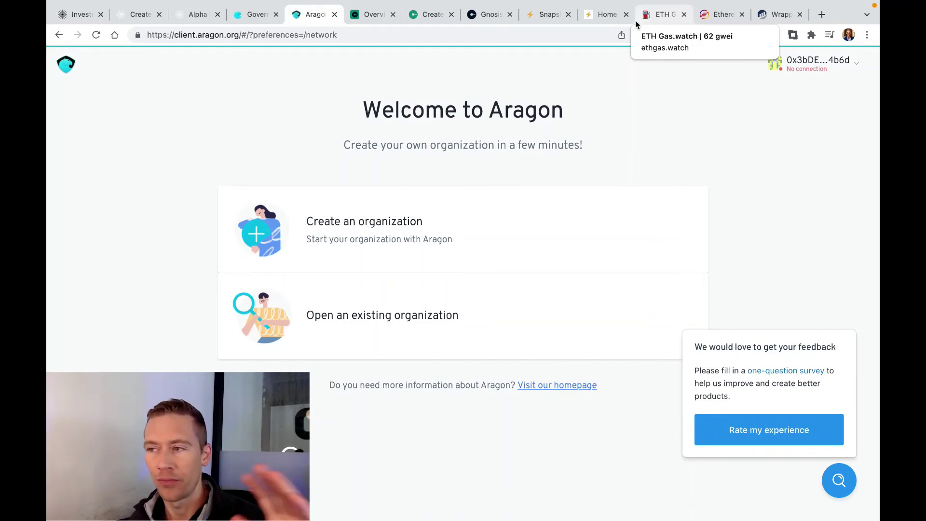
Step: Switch to Snapshot and browse its list of voting spaces
left_click(549, 18)
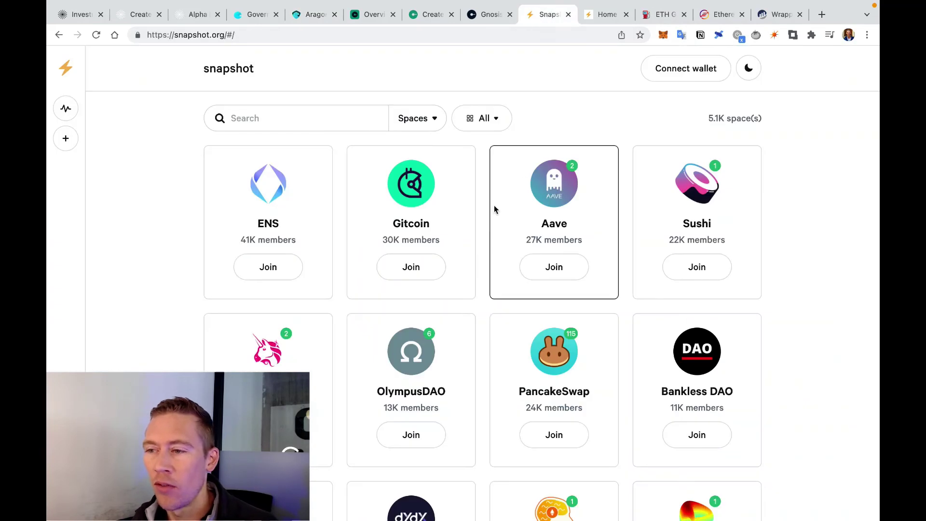
left_click(199, 34)
scroll(275, 164, "down", 1)
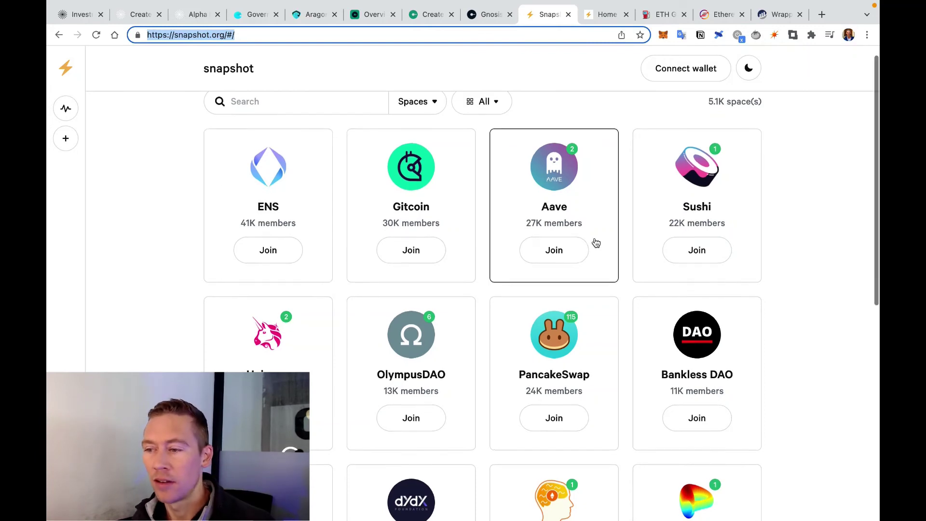
scroll(573, 304, "down", 2)
scroll(412, 362, "down", 20)
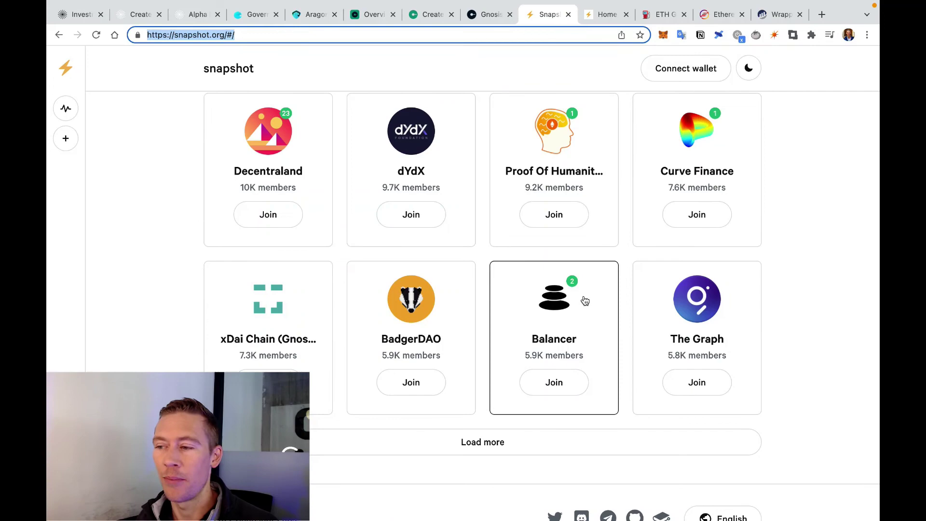
scroll(554, 212, "up", 10)
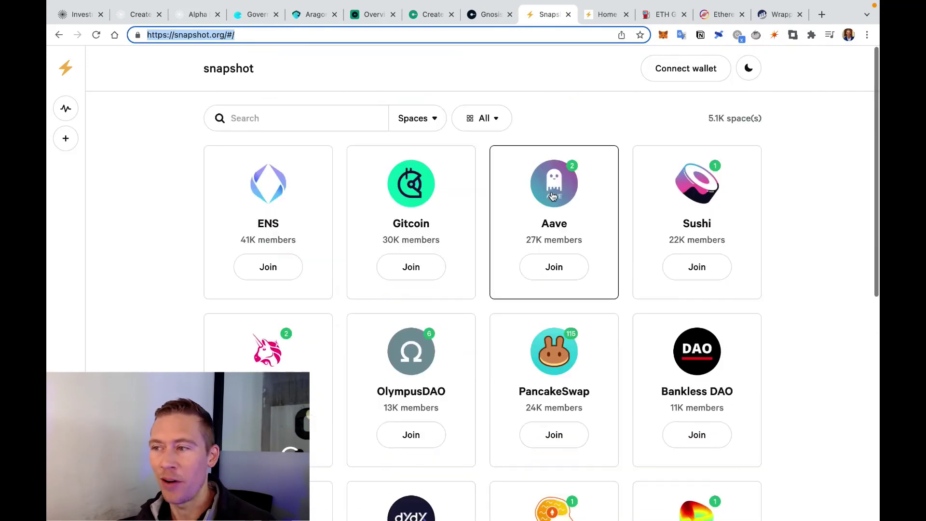
Step: Connect the MetaMask account to Snapshot and open Create a space at the ENS domain field
left_click(718, 73)
left_click(498, 209)
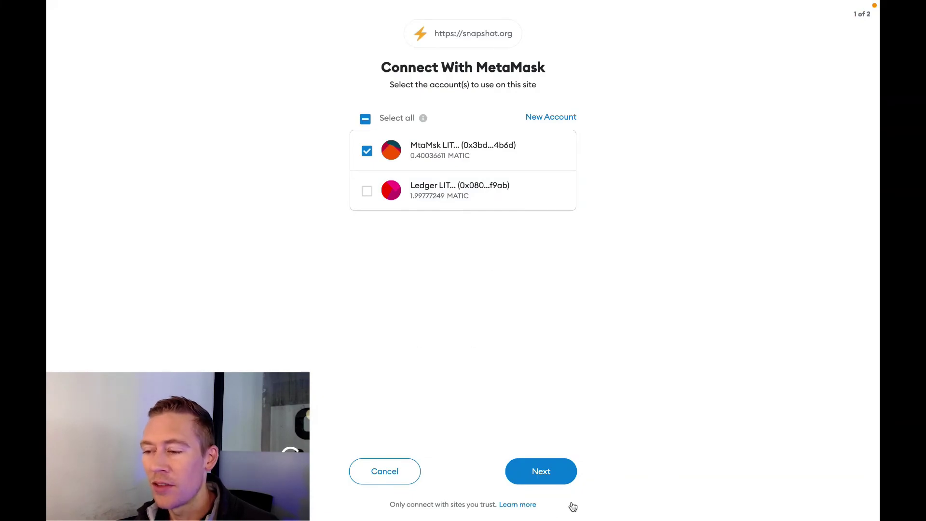
left_click(555, 474)
left_click(833, 180)
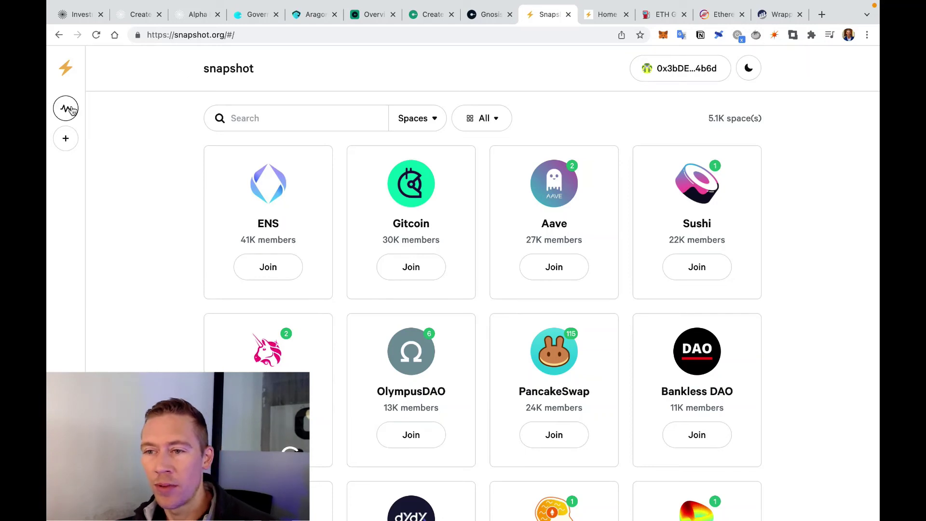
left_click(63, 144)
left_click(341, 234)
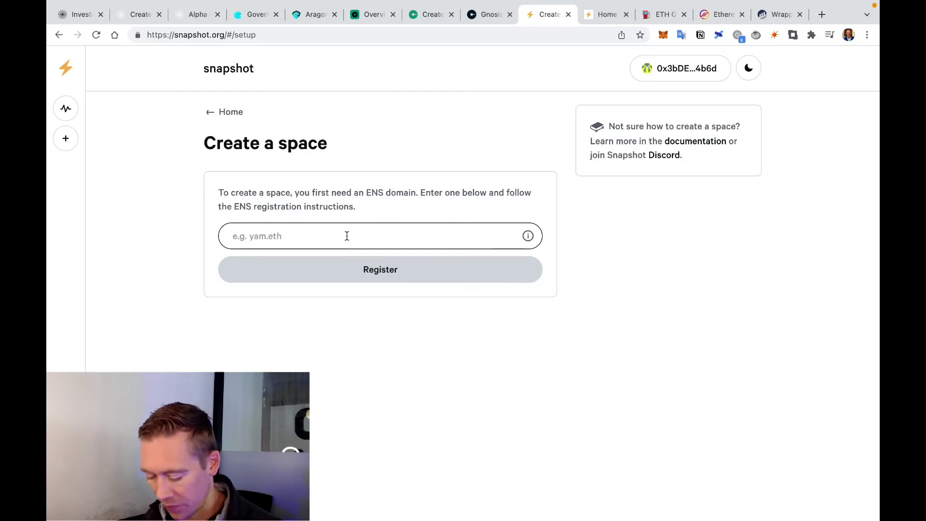
type("tes")
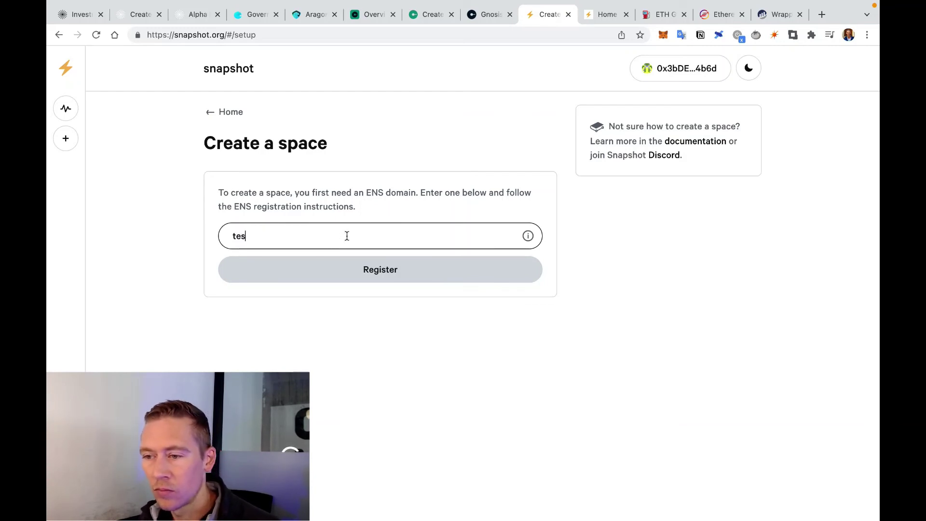
type("tvod")
key("BackSpace")
key("BackSpace")
type("o")
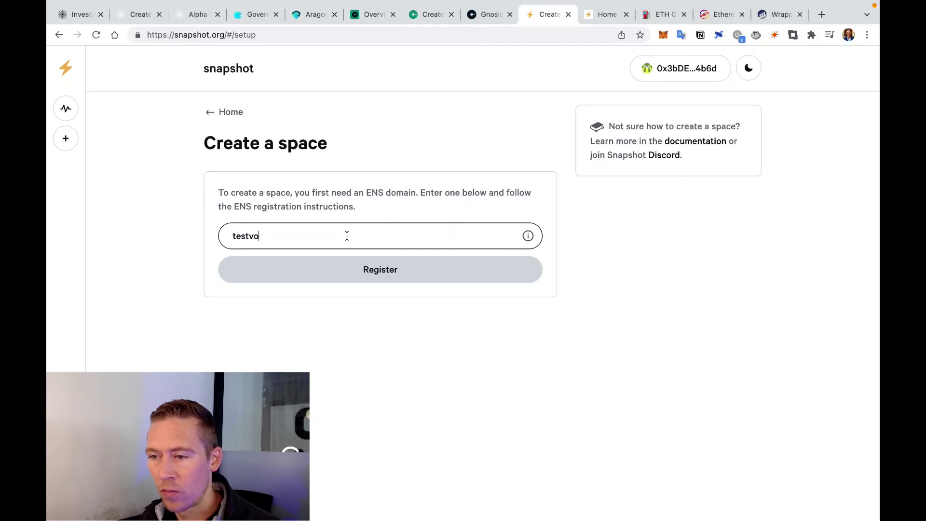
type("ting")
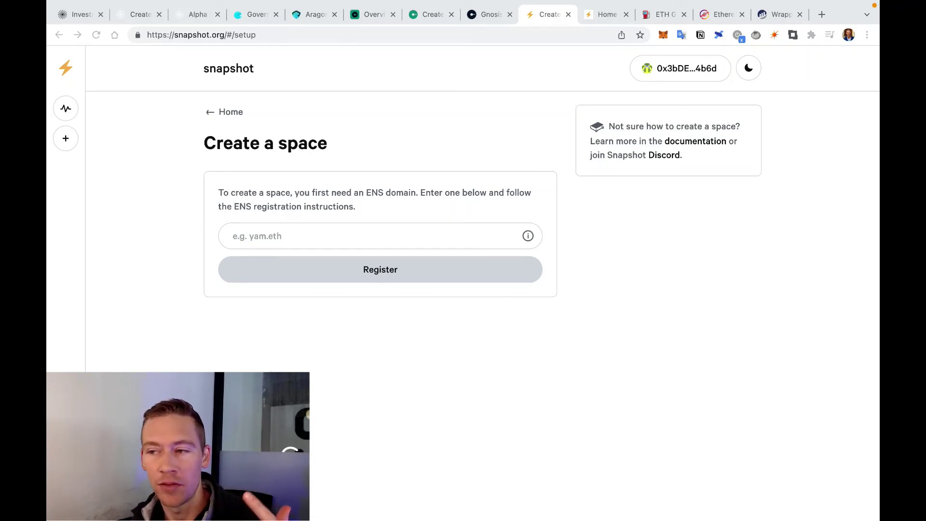
Step: Search DuckDuckGo for 'buy an ens domain' in a new tab and open the ens.domains result
left_click(822, 15)
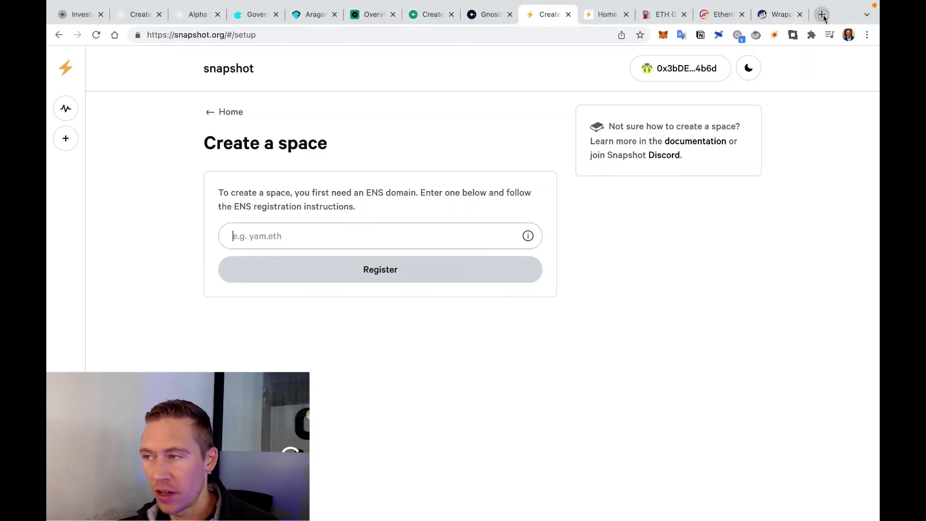
type("b")
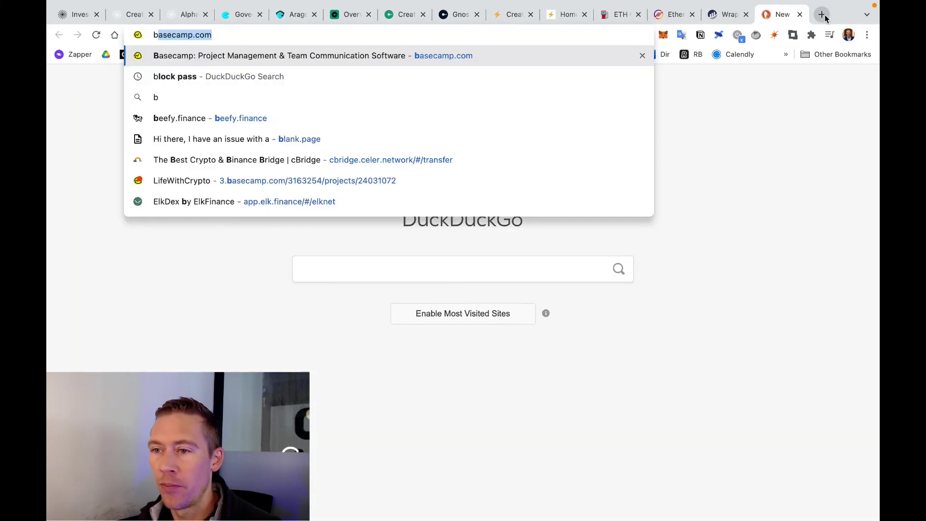
type("uy an ens domain")
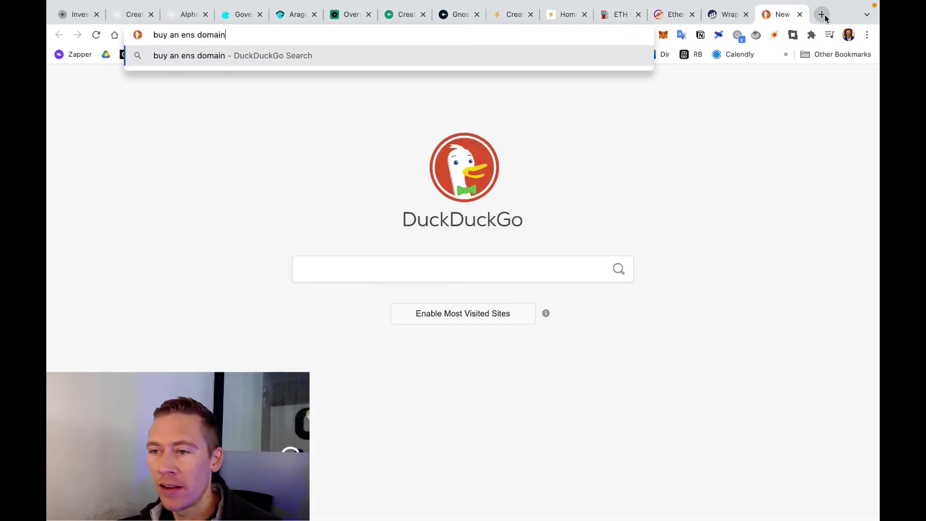
key("Return")
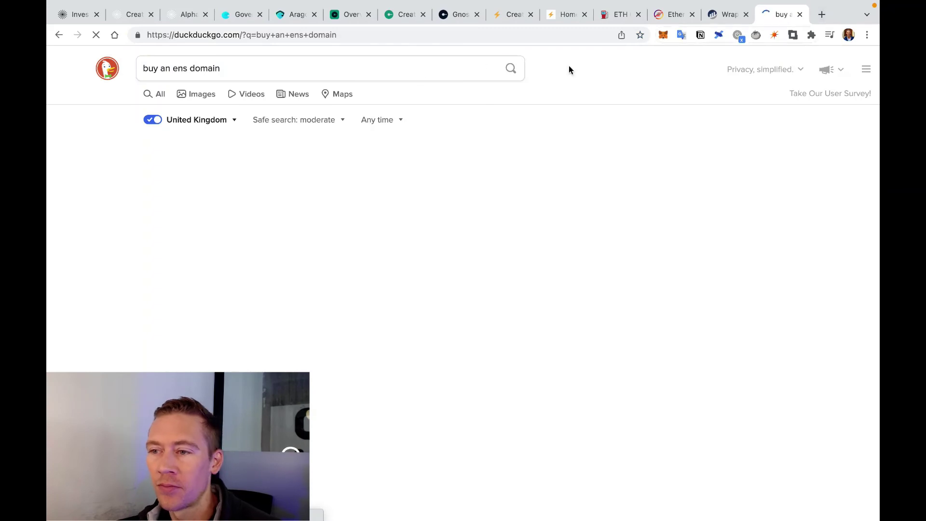
scroll(235, 227, "down", 3)
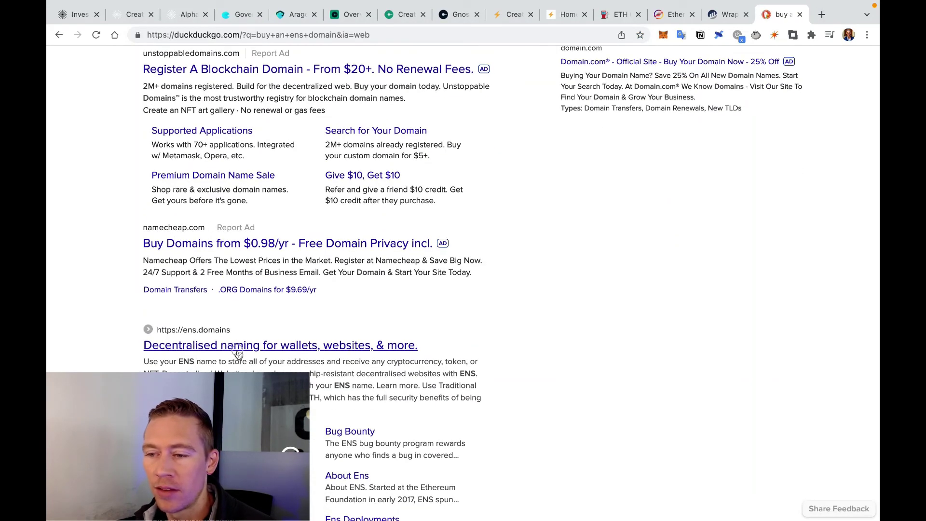
left_click(238, 351)
scroll(438, 278, "down", 2)
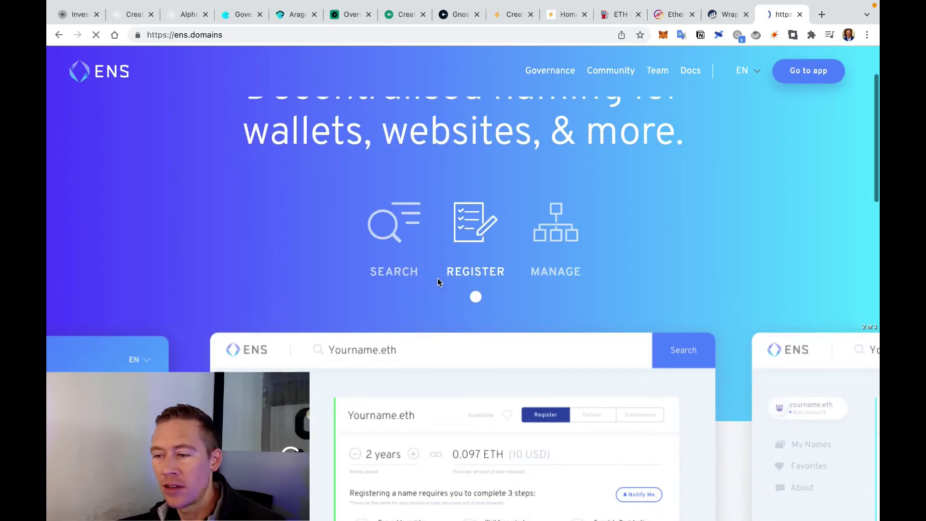
scroll(438, 282, "down", 12)
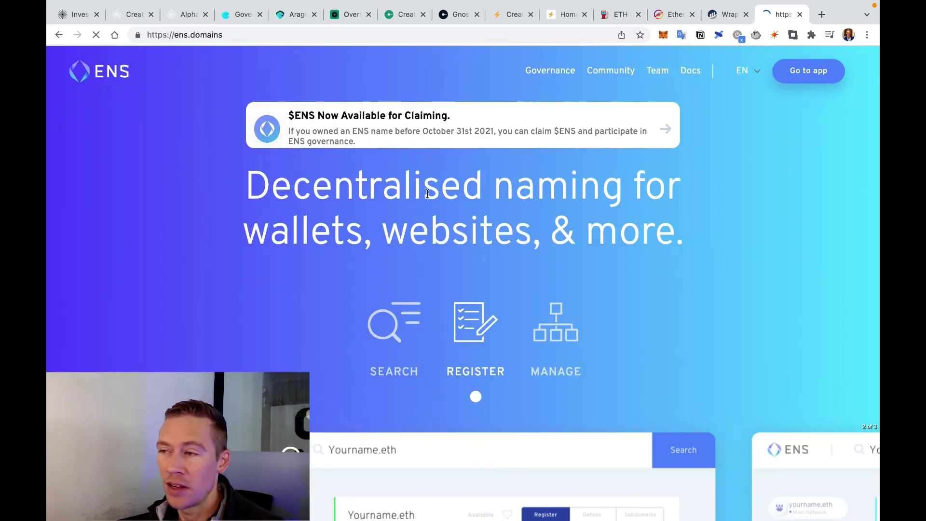
Step: Glance at the Gnosis Create a Safe help article, then return to Snapshot's Create a space tab
left_click(405, 14)
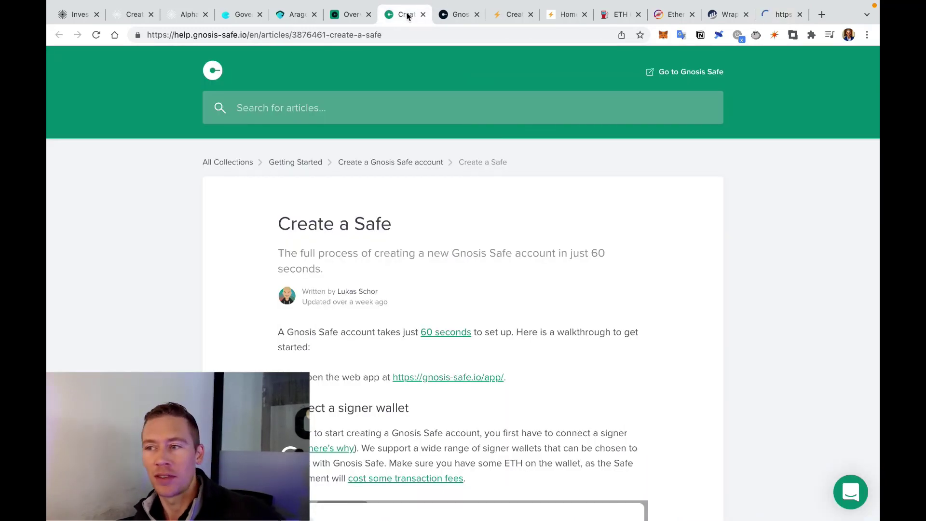
left_click(505, 16)
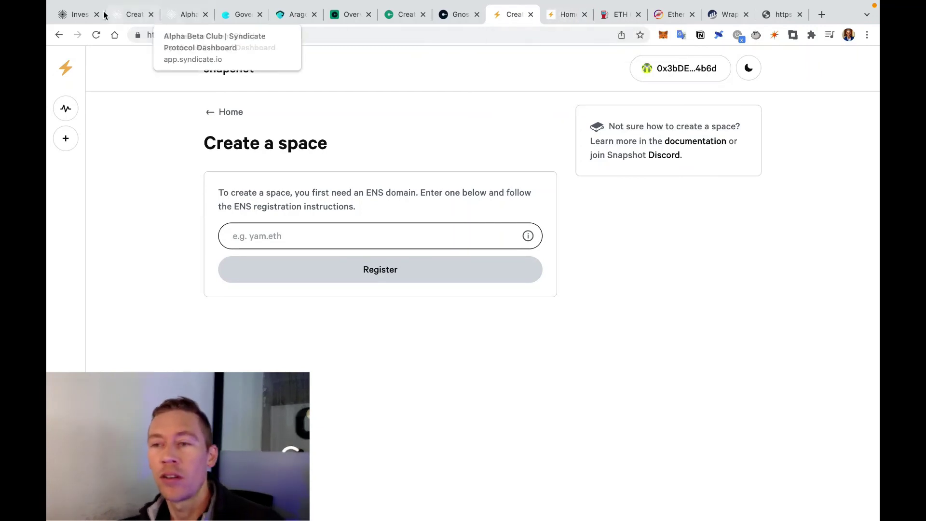
left_click(62, 14)
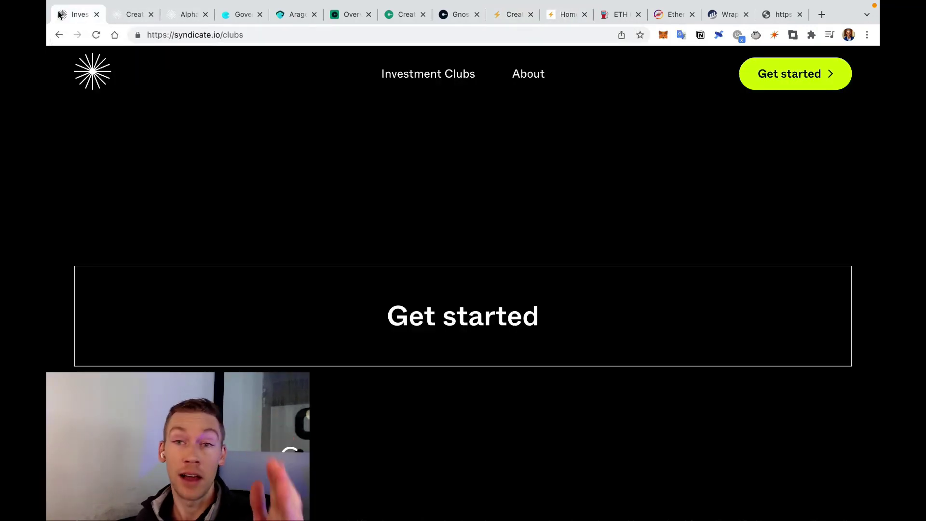
left_click(225, 17)
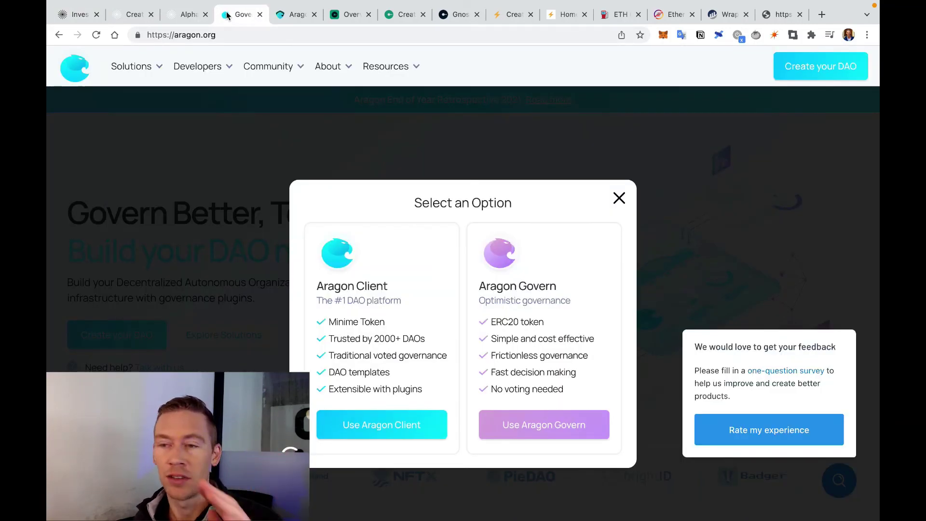
left_click(345, 16)
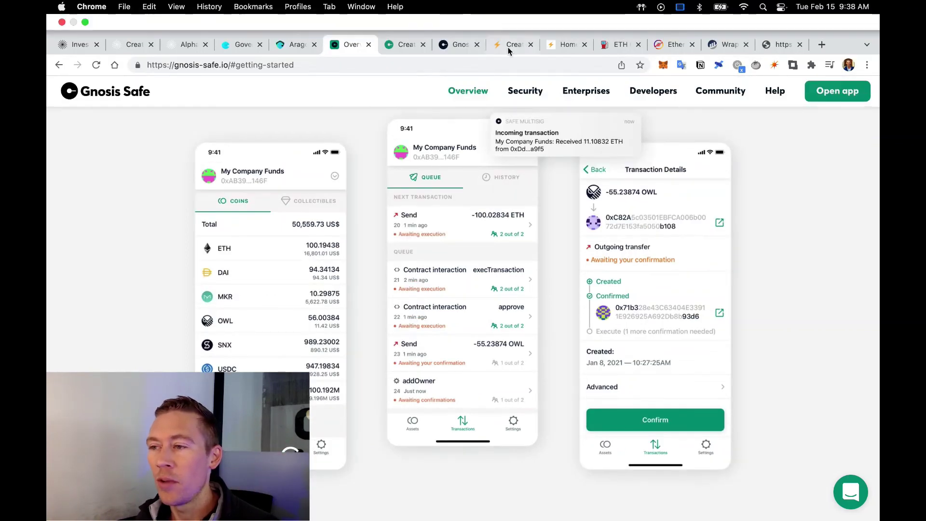
left_click(508, 15)
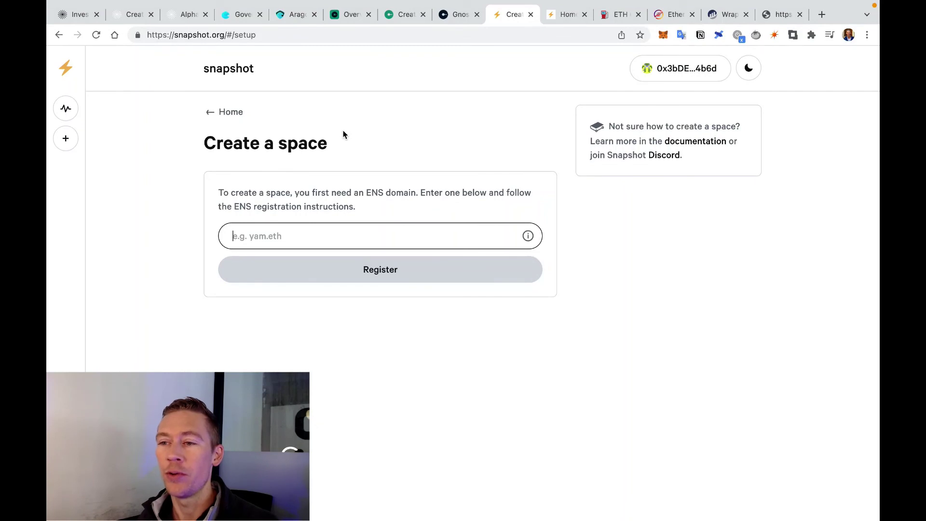